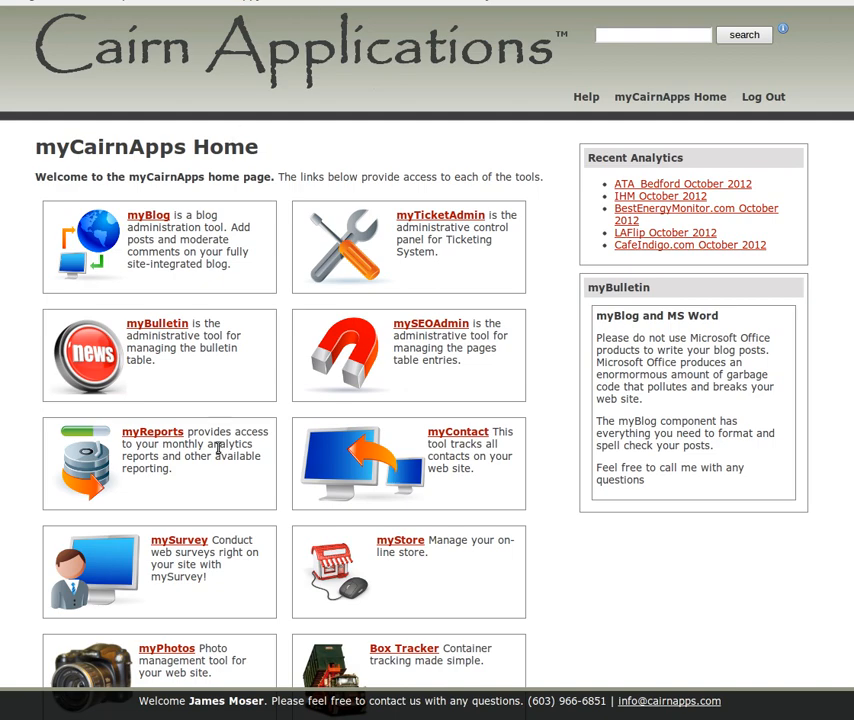
Open the galleries section of the myPhotos tool
left_click(204, 655)
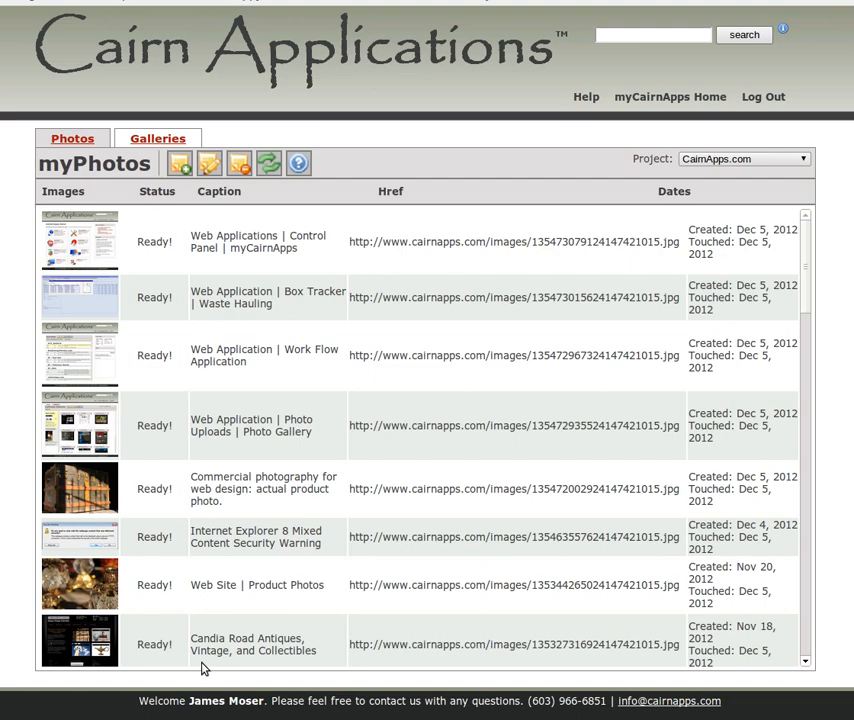
left_click(154, 138)
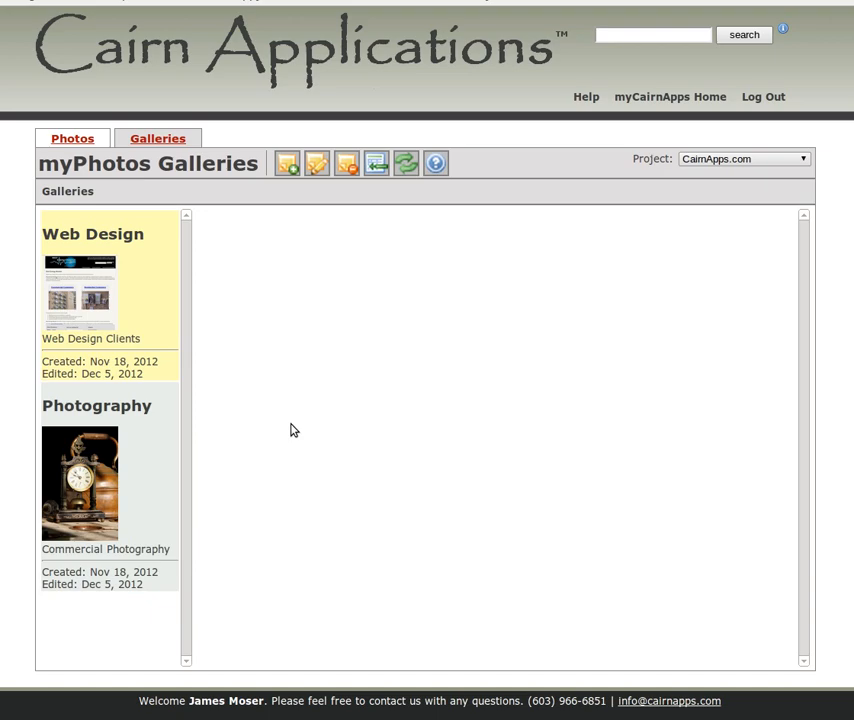
Look at the Portfolio page of the public Cairn Applications site in a new browser tab and return to the galleries manager
left_click_drag(722, 701, 528, 690)
left_click(528, 690)
key("ctrl+t")
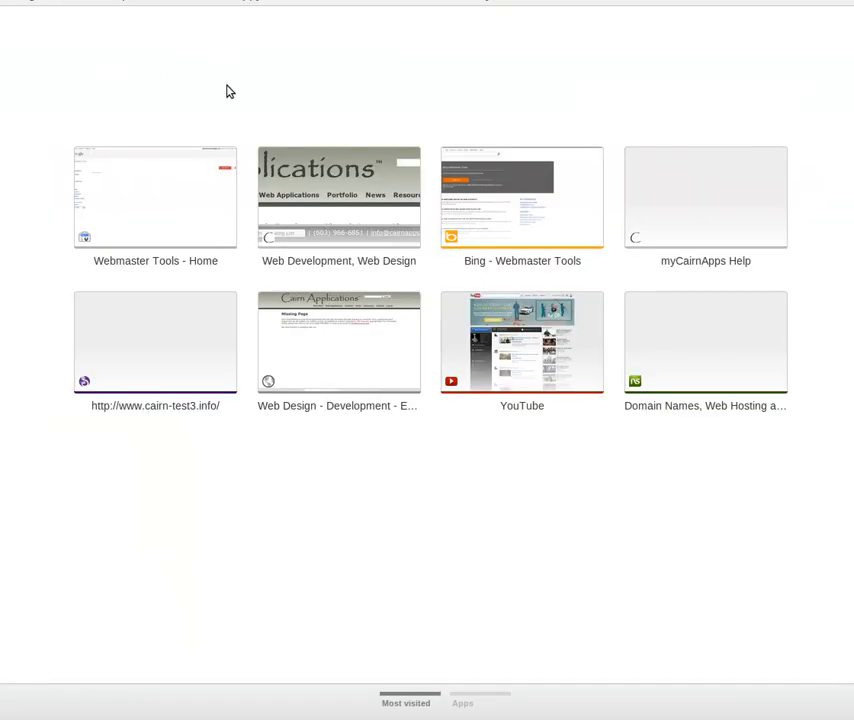
left_click(315, 194)
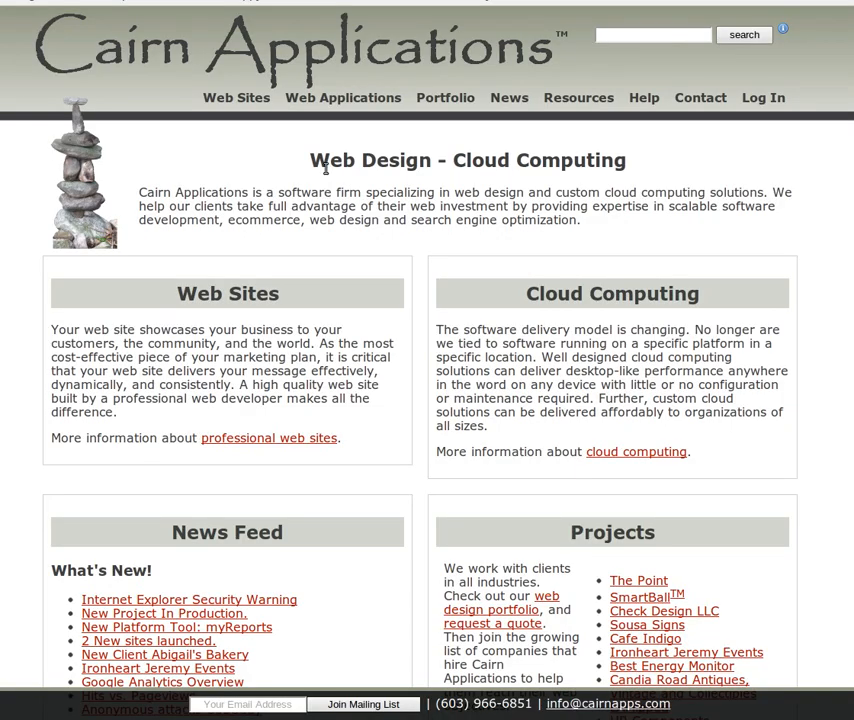
left_click(462, 97)
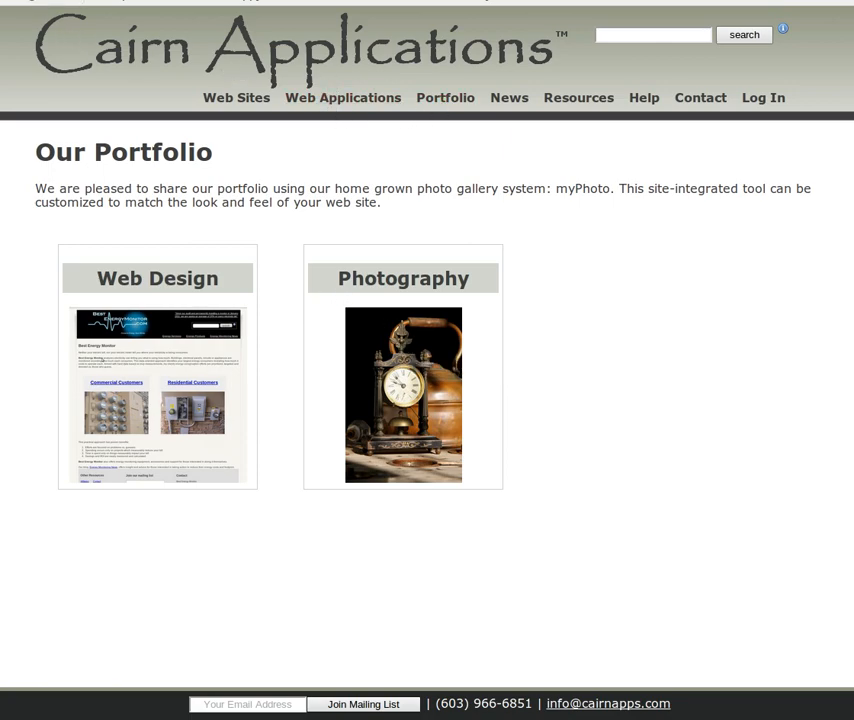
left_click(0, 0)
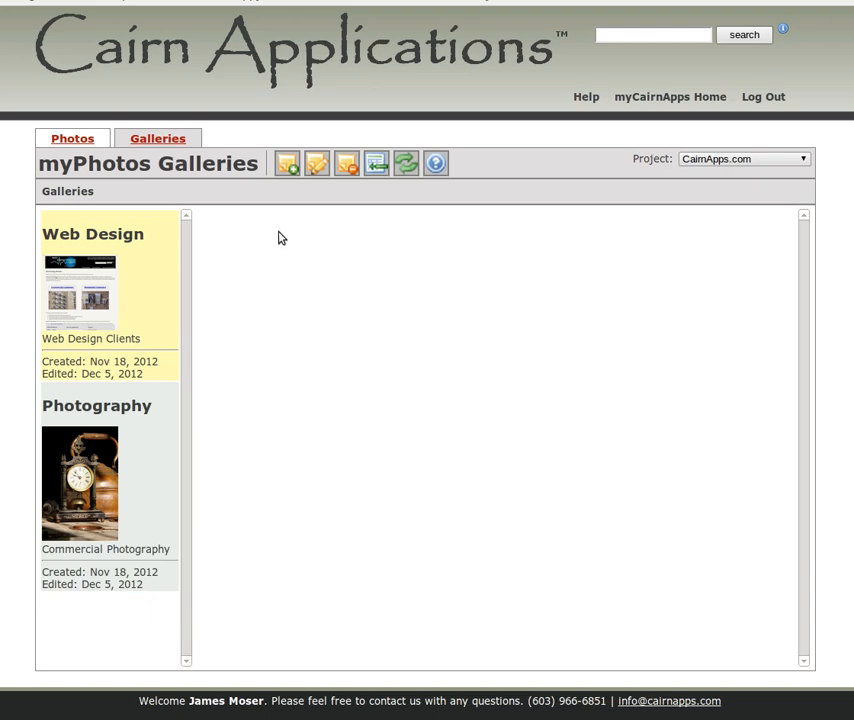
Start a new gallery and name it "Web Applications"
left_click(287, 165)
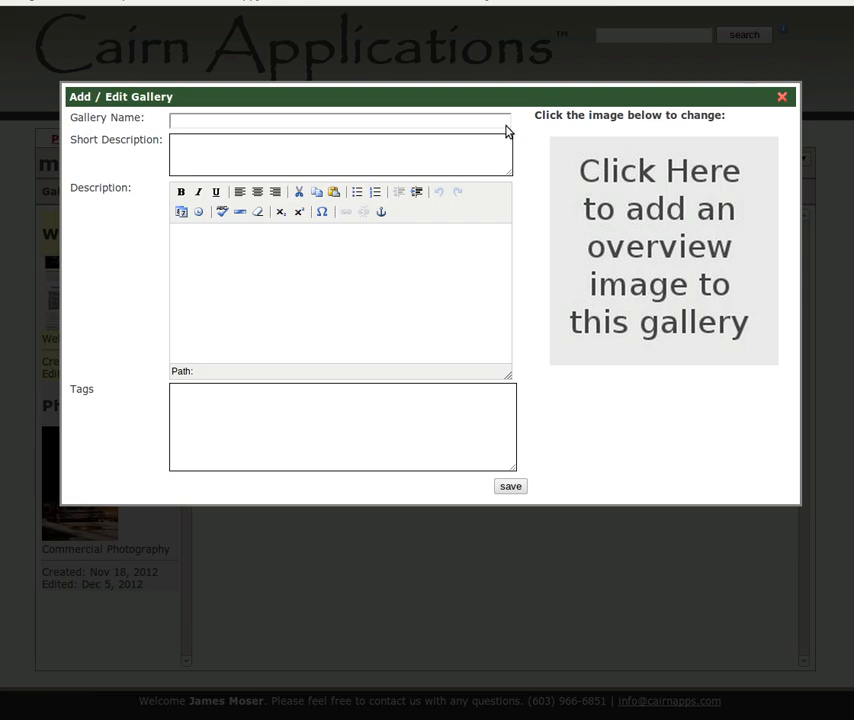
left_click(432, 123)
type("We")
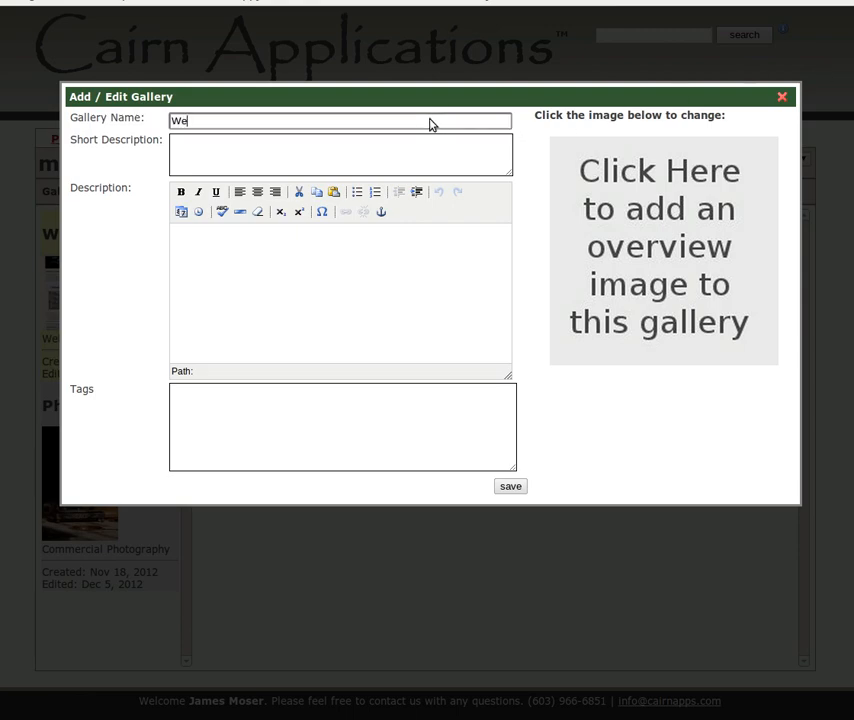
type("b Applications")
Paste the text beginning "Cairn Applications builds high performance web based applications for companies of all sizes." into the gallery's short description
left_click(389, 151)
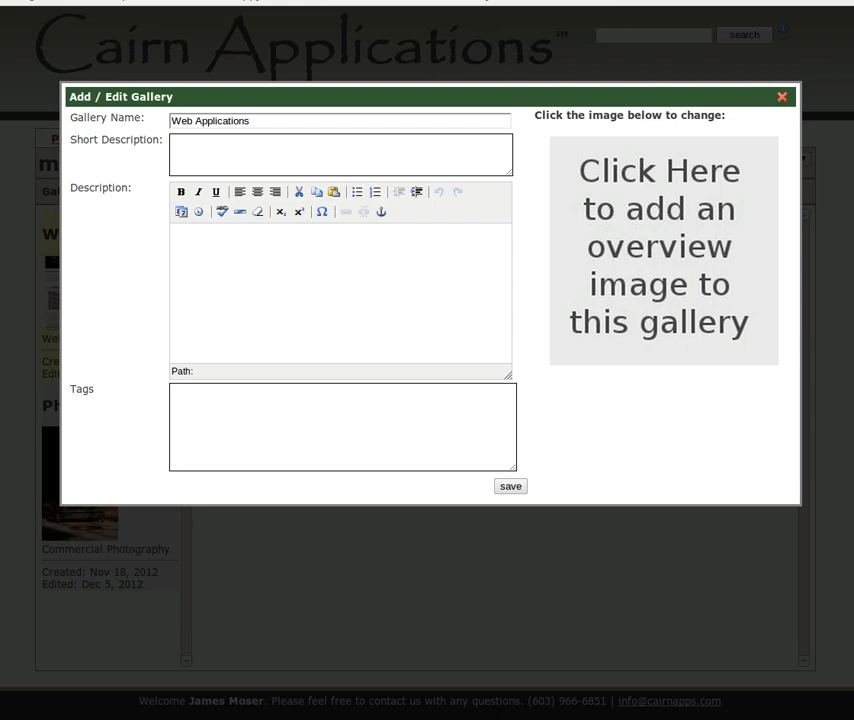
left_click(429, 148)
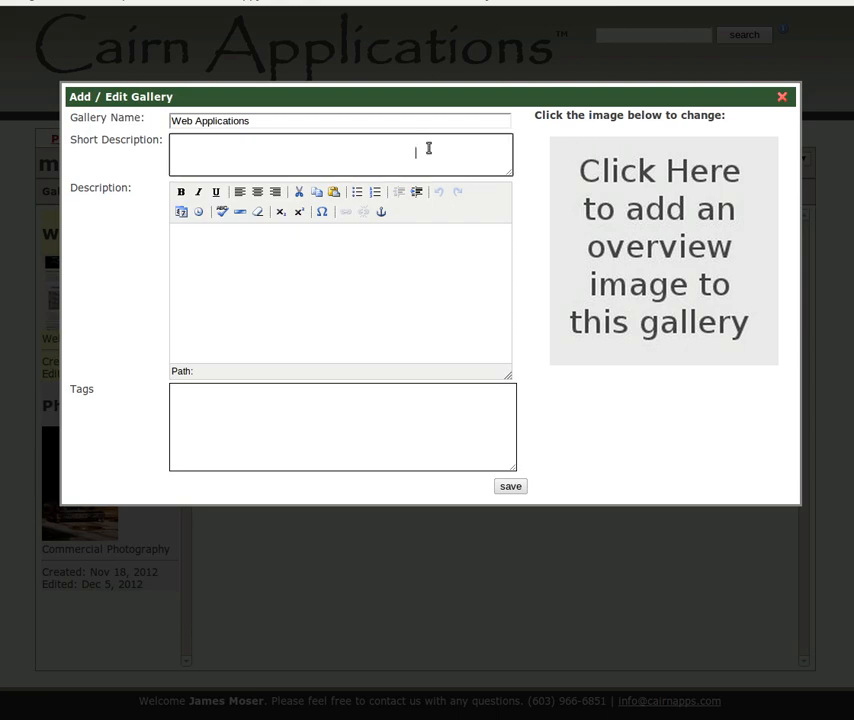
key("ctrl+v")
scroll(429, 148, "up", 2)
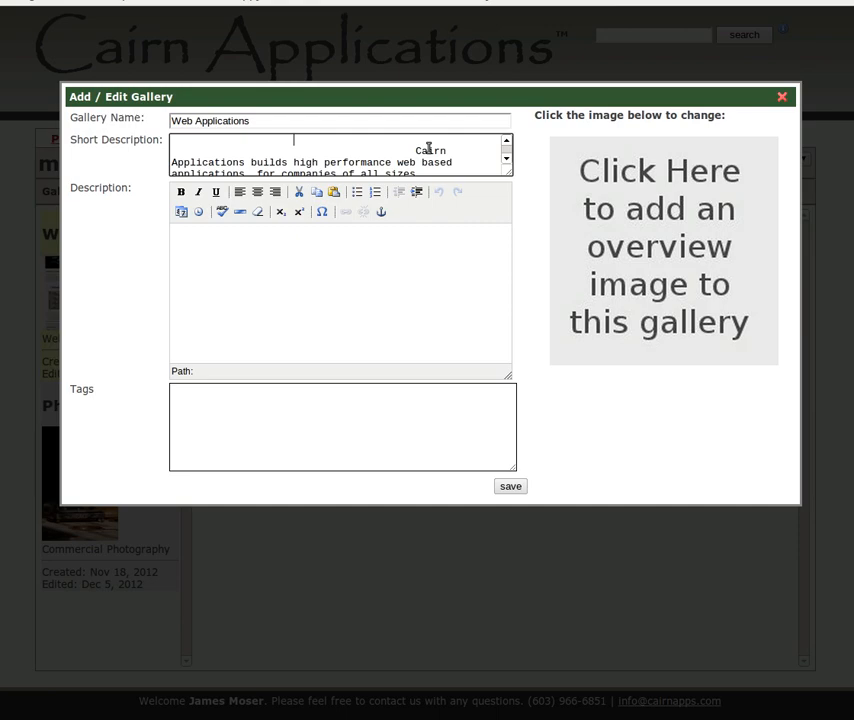
key("Down")
key("Down")
key("Down")
key("Down")
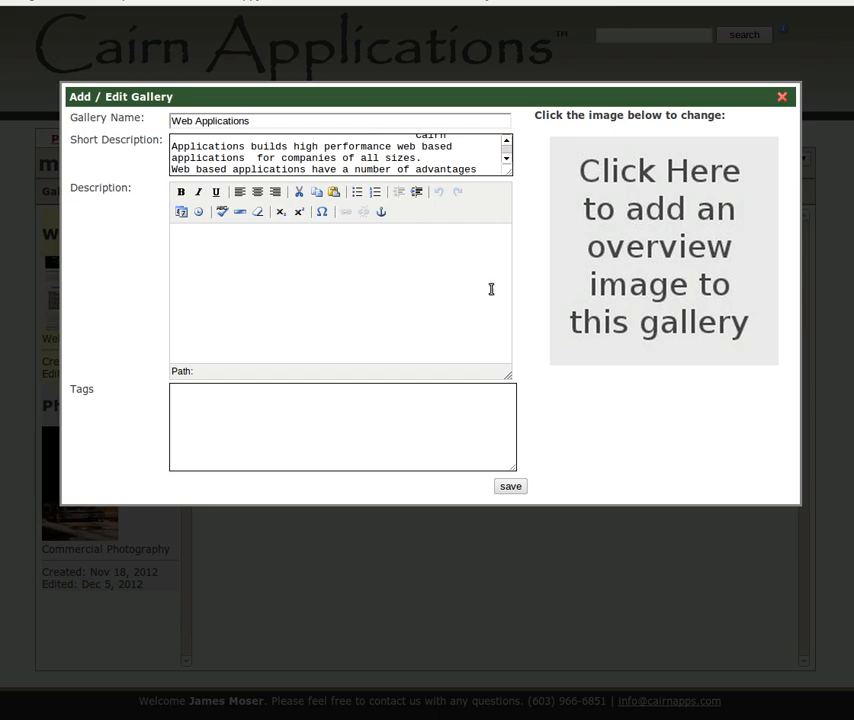
Fill the full description with the text on web based applications' advantages and set the tags to "Web Application, work flow, out source , home source"
left_click(412, 263)
type("Web based applications have a number of advantages over software that is installed on your computers locally. Users with dissimilar devices, operating systems, even geography can share information in real time using only a web browser and an internet connection. Customers can engage in self service activities directly through your web site. Status updates, project information, data entry tasks, documents, photos, etc can all be shared via a web application with no direct employee involvement. Work flow can be outsourced / home sourced or even automated via the web.")
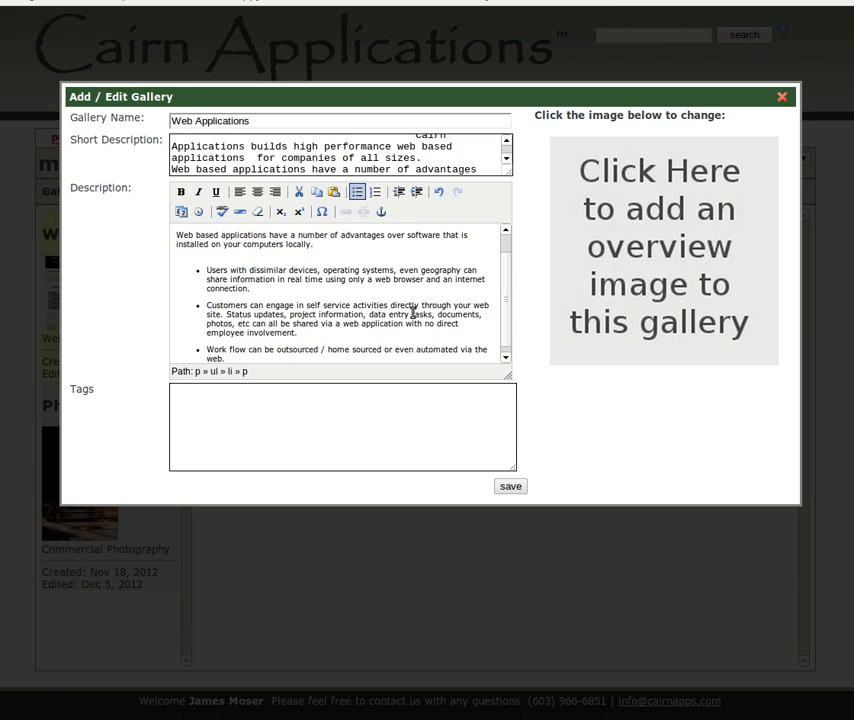
scroll(380, 252, "up", 2)
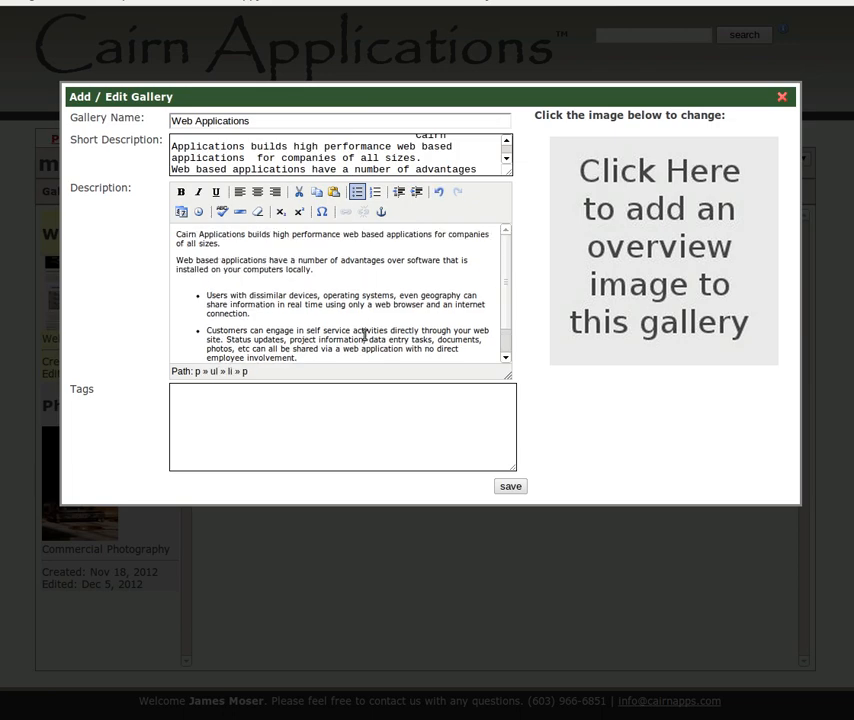
left_click(363, 420)
type("Web Application, work flow, out source , home source")
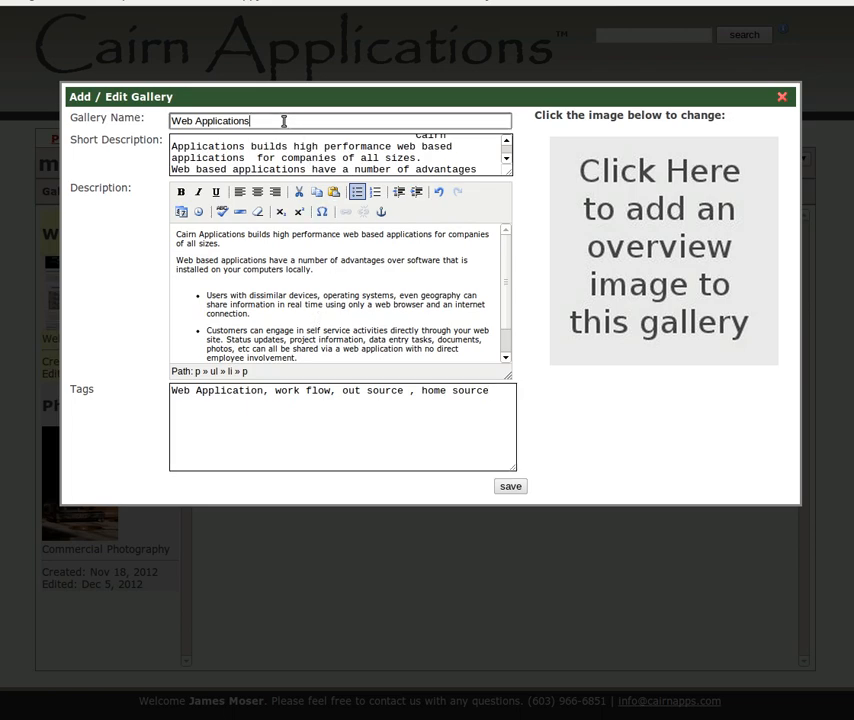
Review the new gallery's name, short description, full description and tags for matching keywords
triple_click(204, 122)
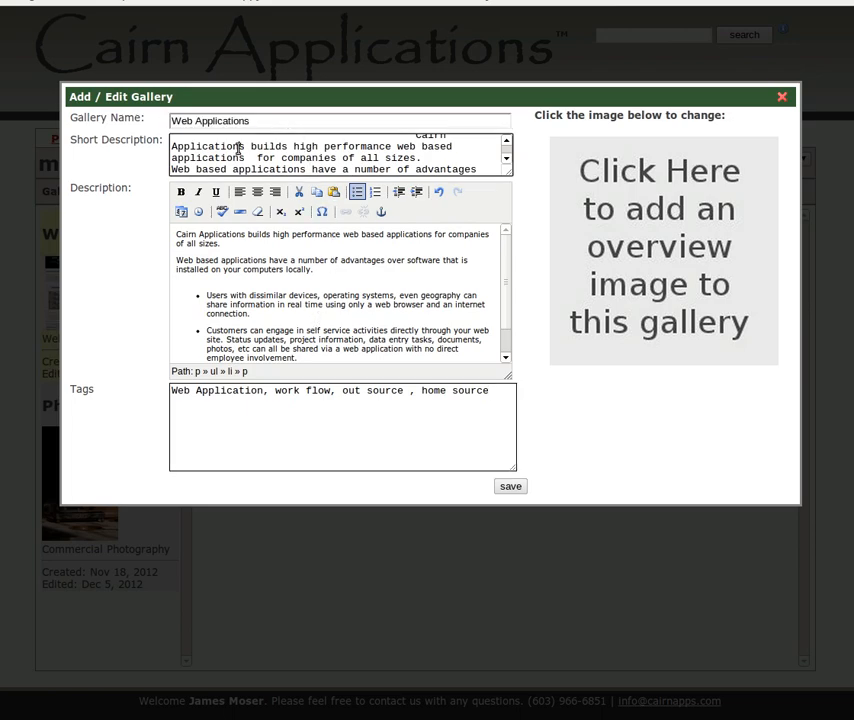
left_click(280, 393)
left_click_drag(280, 393, 398, 403)
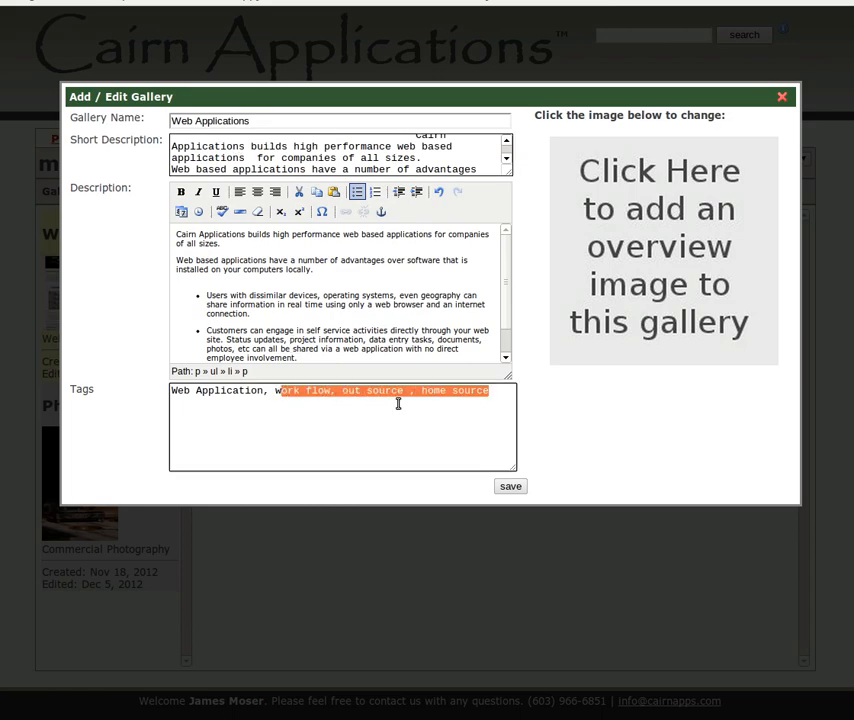
triple_click(230, 121)
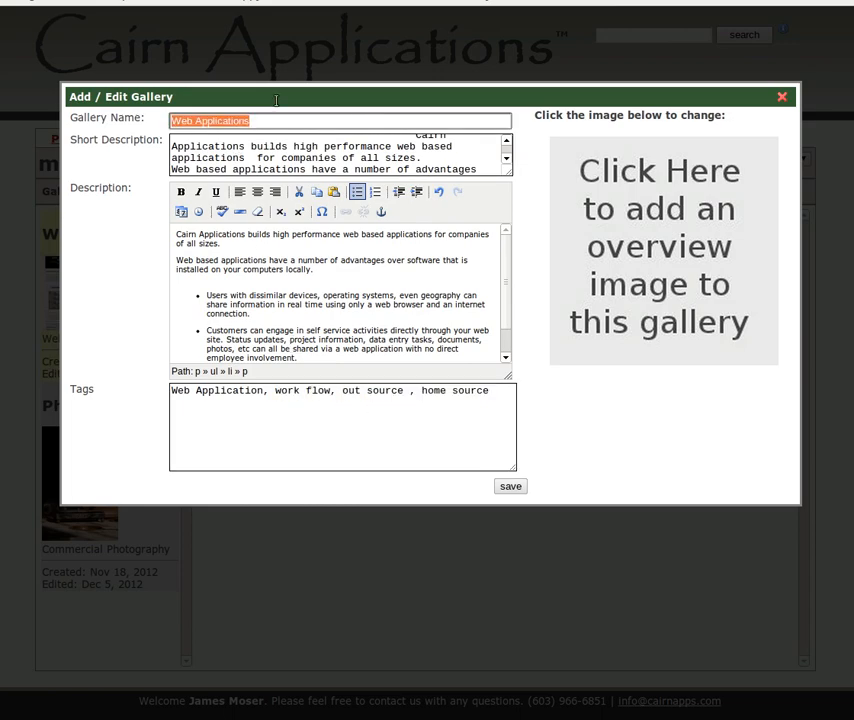
left_click(249, 144)
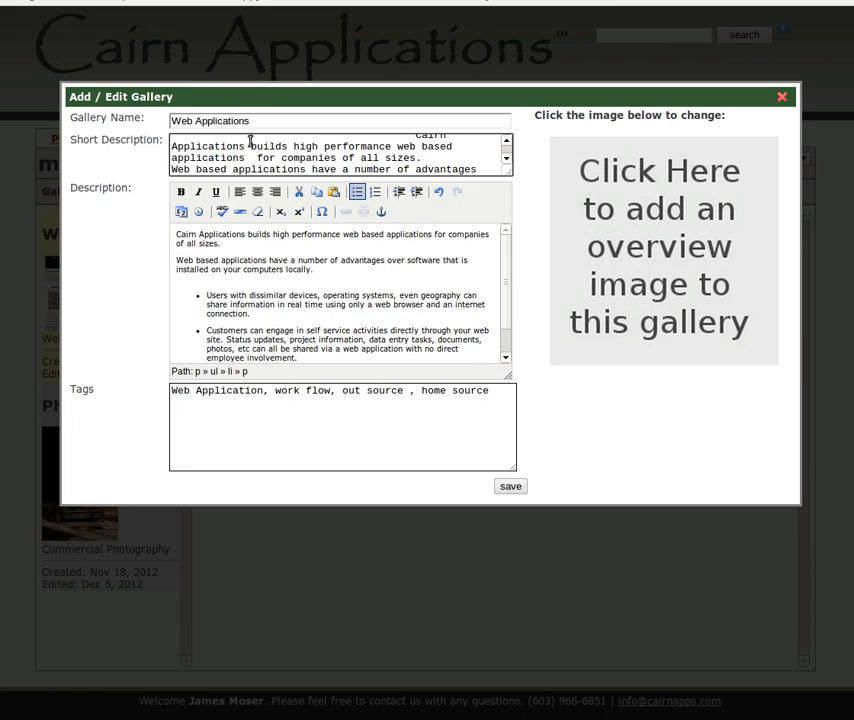
left_click(305, 407)
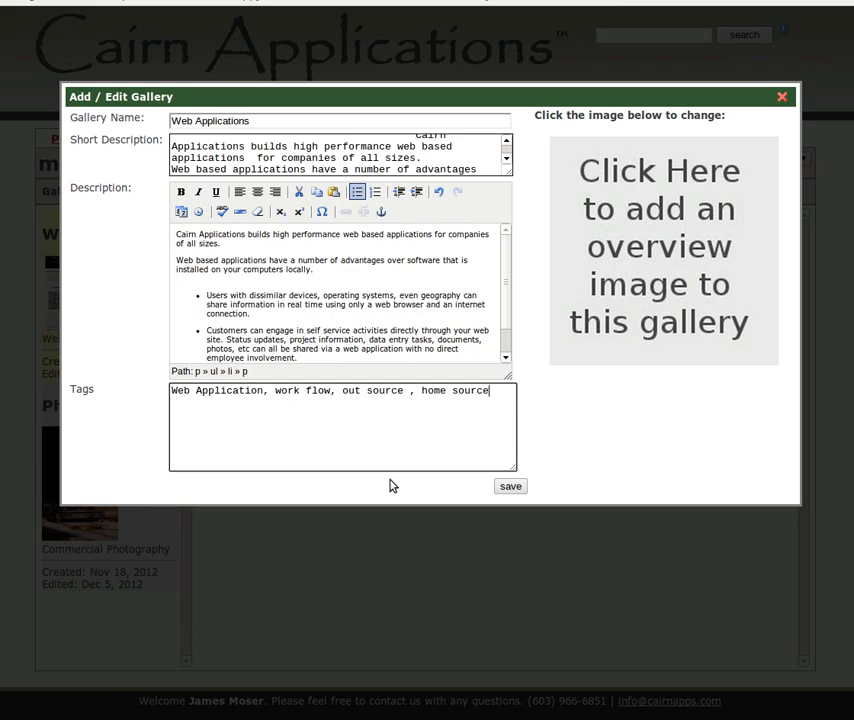
scroll(317, 309, "down", 3)
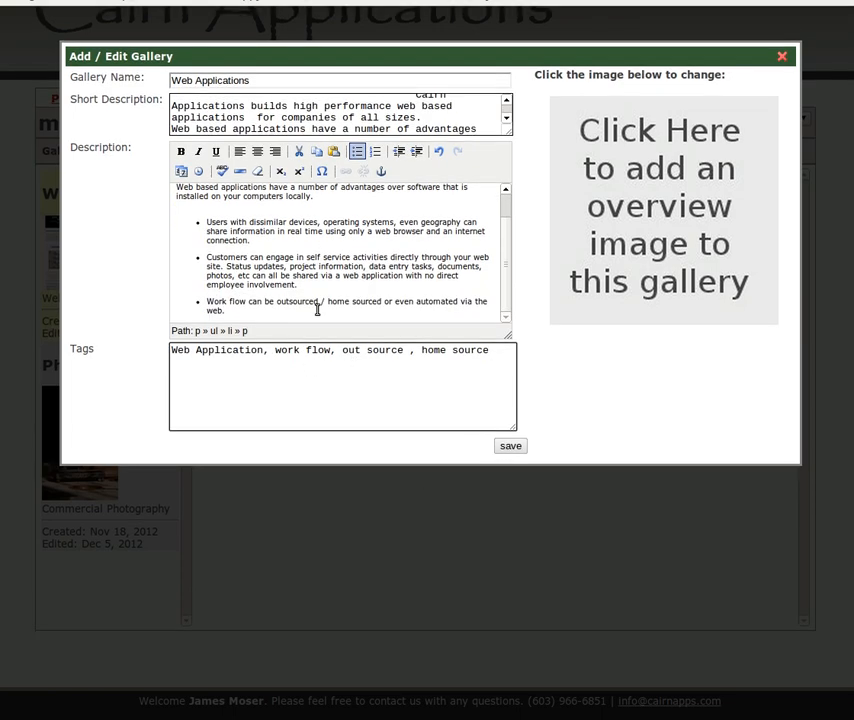
scroll(317, 309, "up", 3)
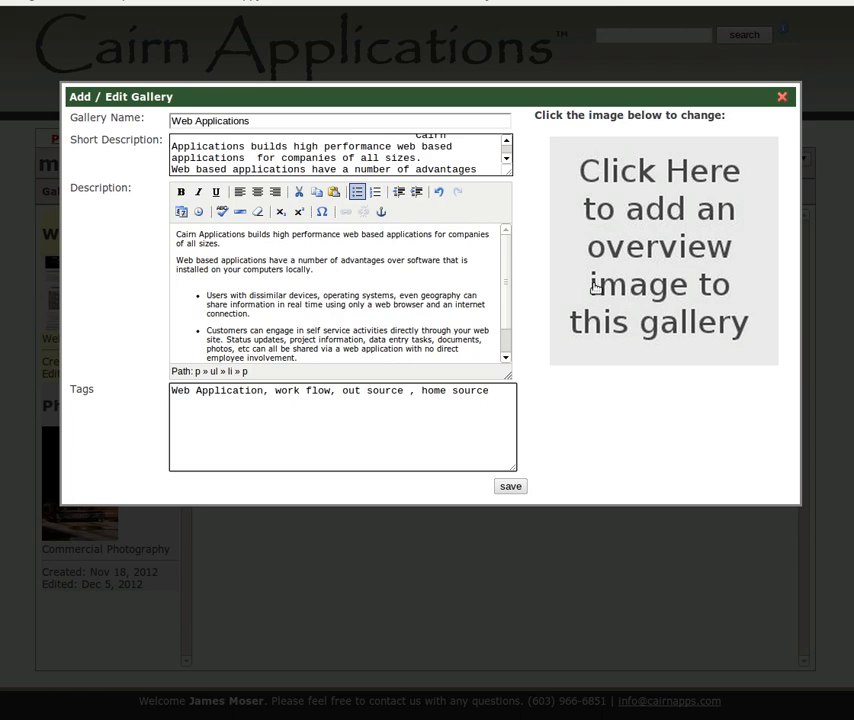
Choose the myCairnApps Home page screenshot from the photo picker as the gallery's overview image
left_click(662, 241)
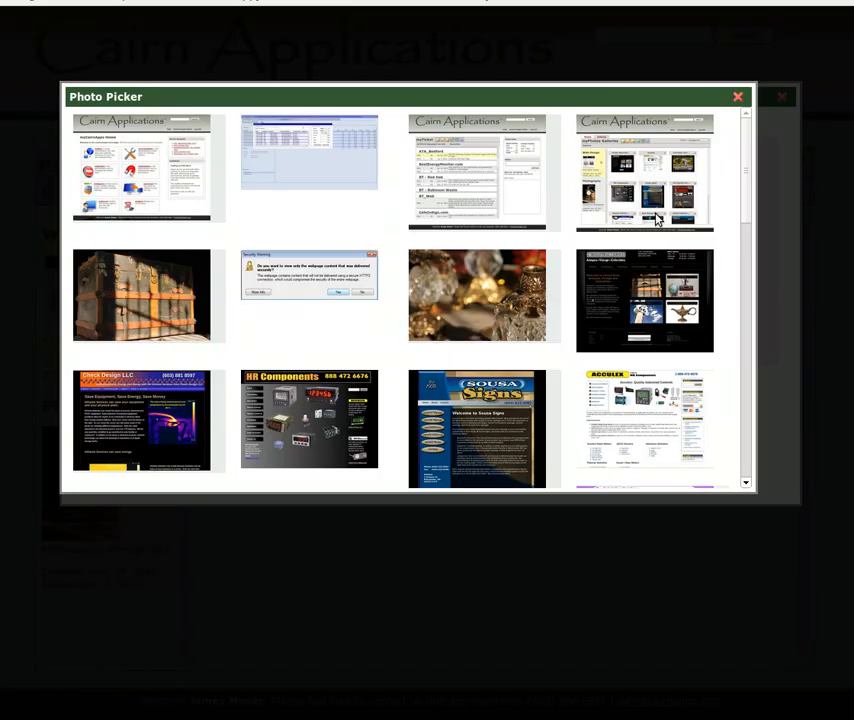
scroll(657, 220, "down", 10)
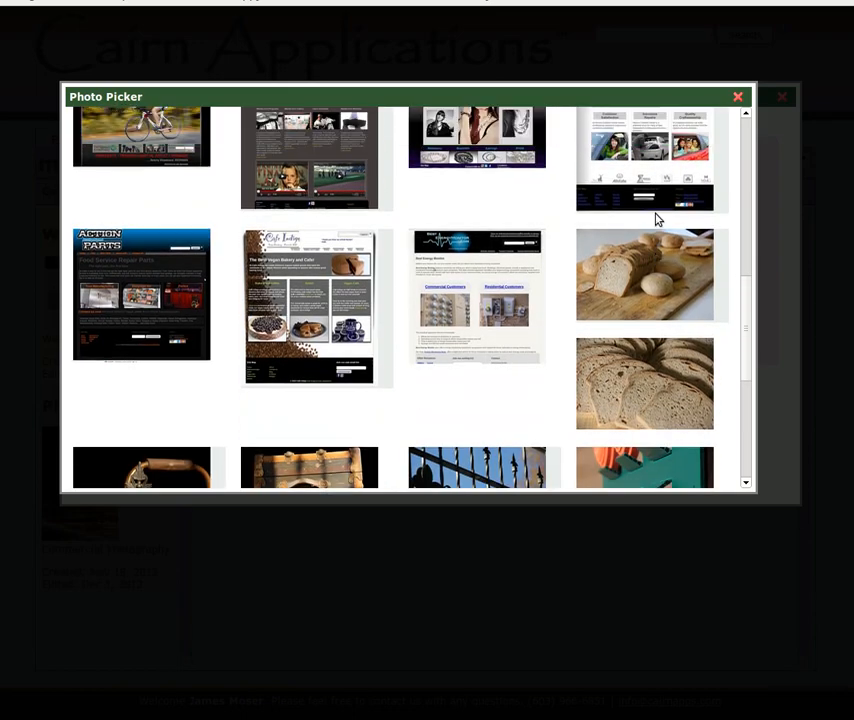
scroll(657, 220, "up", 10)
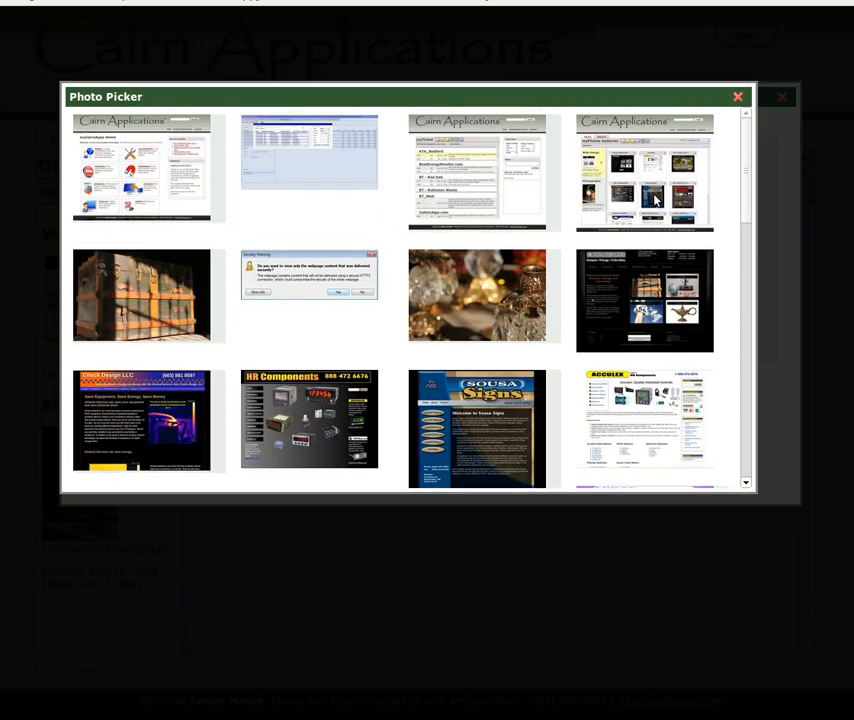
left_click(138, 158)
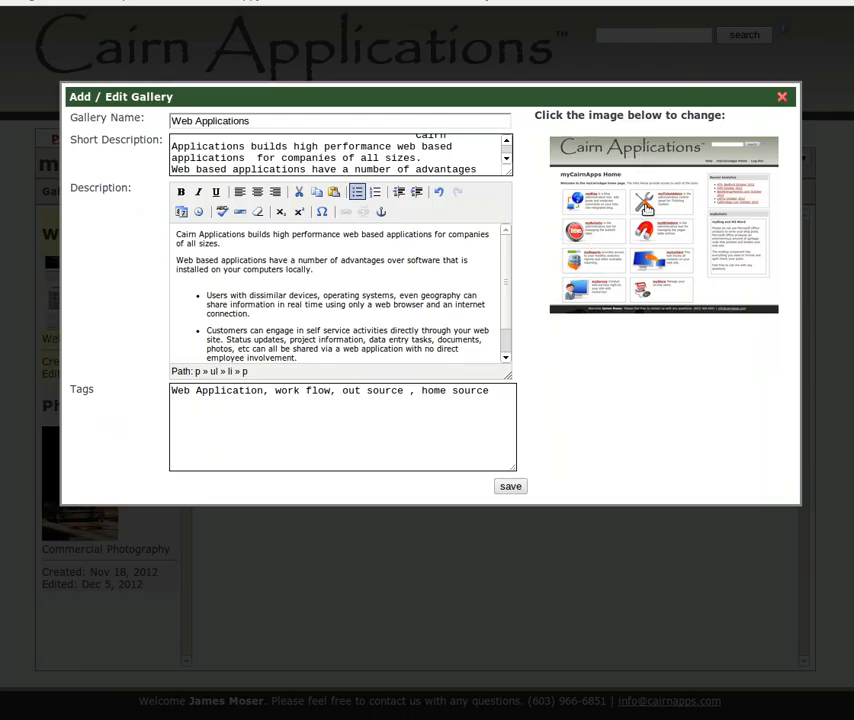
Try the blue Box Tracker screenshot as the overview image and switch back to the myCairnApps Home screenshot
left_click(641, 224)
left_click(268, 160)
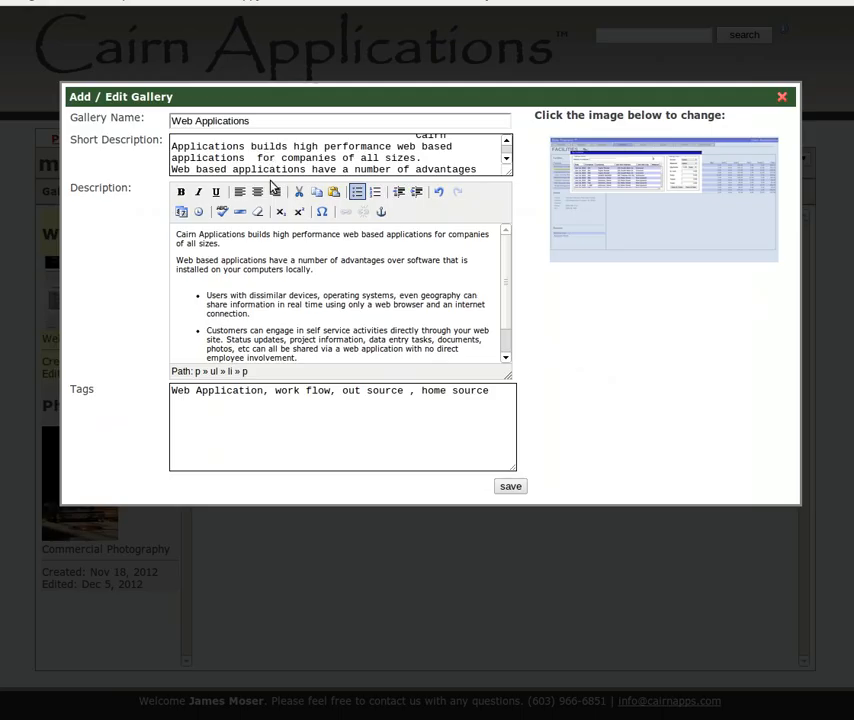
left_click(624, 256)
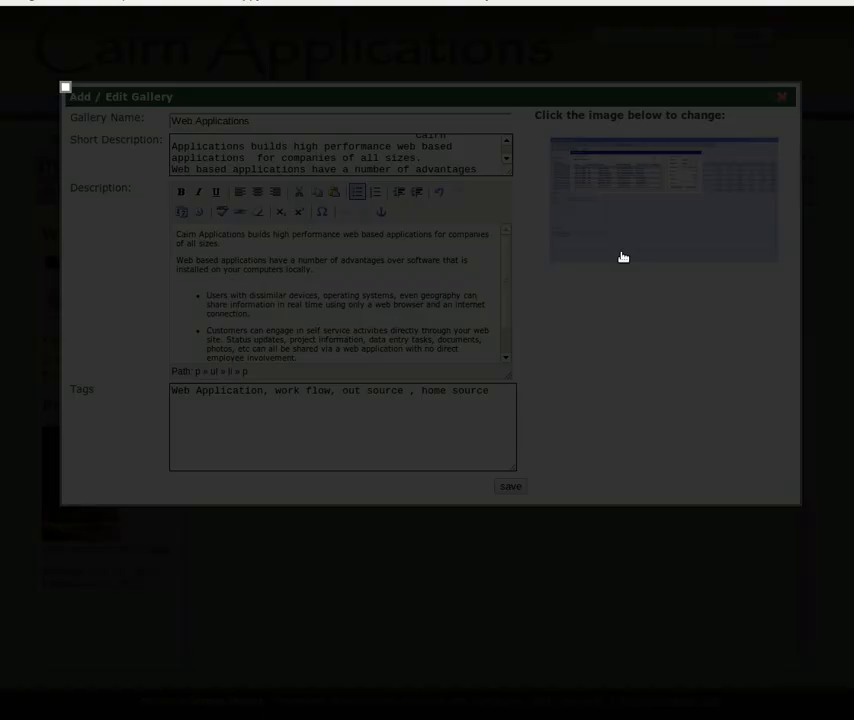
left_click(148, 195)
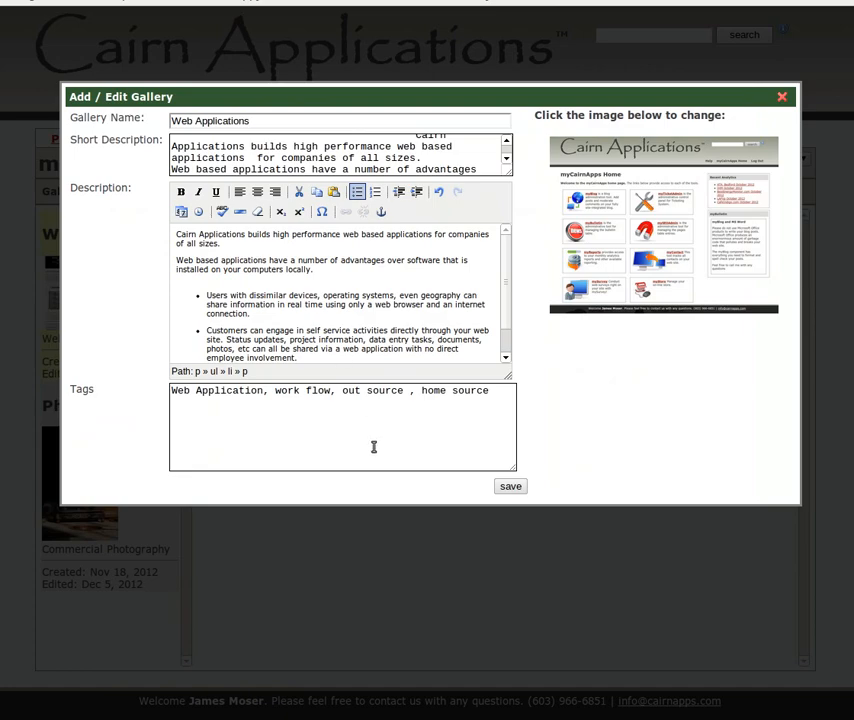
Save the new Web Applications gallery and view the photos in the Web Design gallery for comparison
left_click(510, 487)
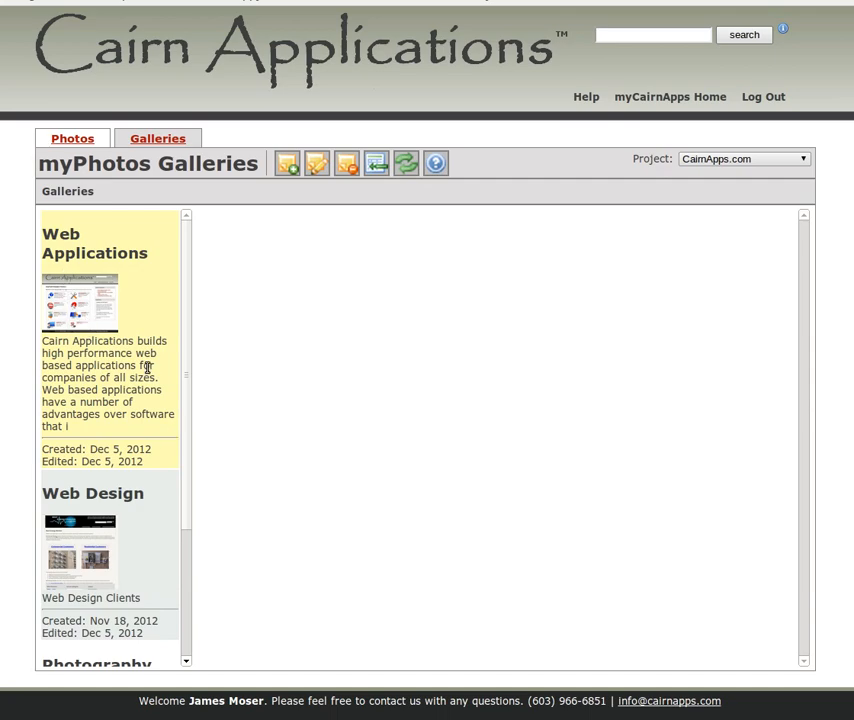
left_click(152, 310)
left_click(127, 515)
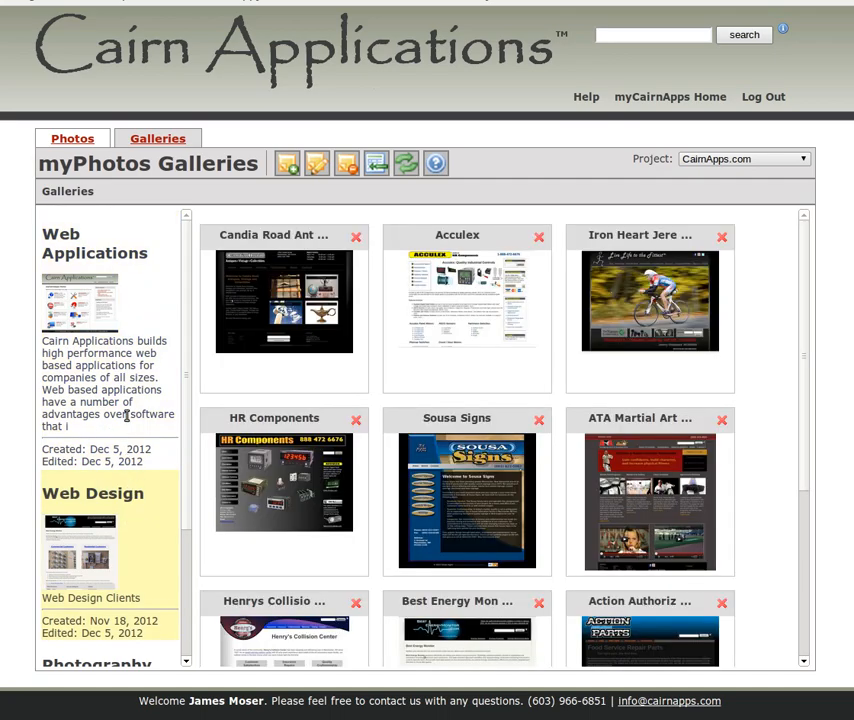
Shorten the Web Applications gallery's short description to "Cairn Applications builds high performance web based applications" and save the gallery
left_click(126, 406)
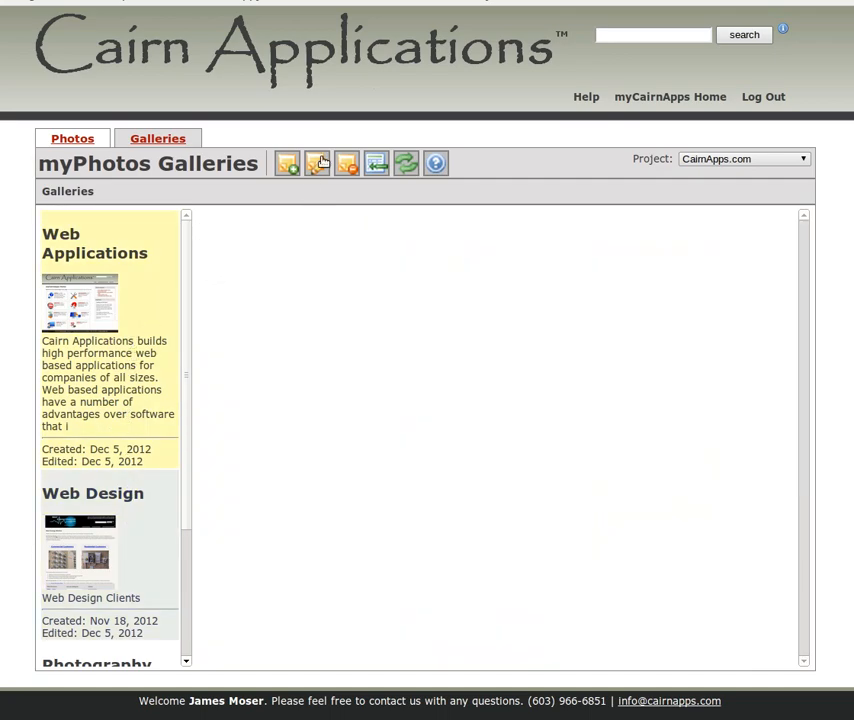
left_click(318, 163)
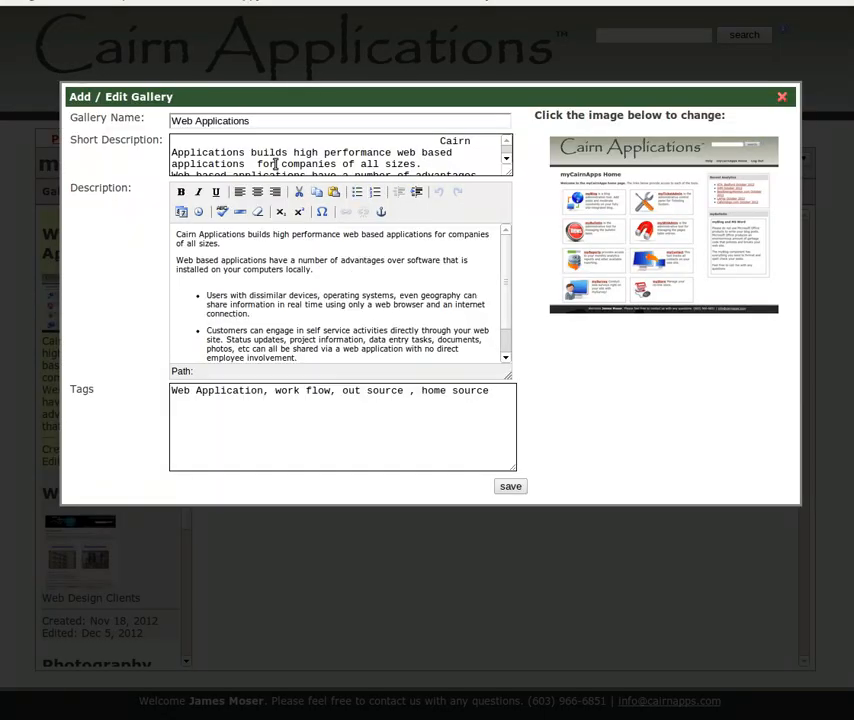
left_click_drag(257, 162, 331, 198)
key("BackSpace")
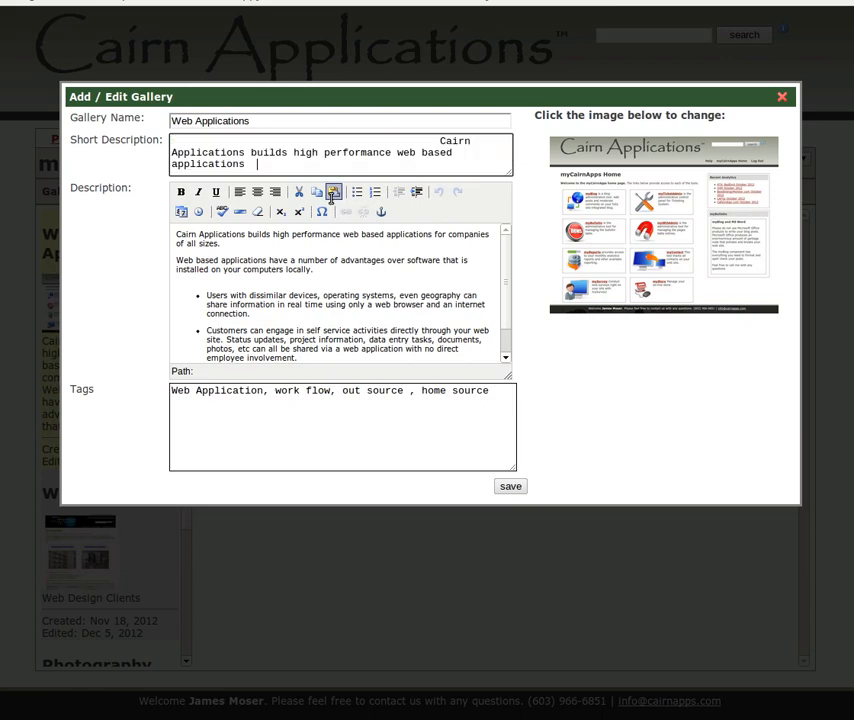
left_click(510, 487)
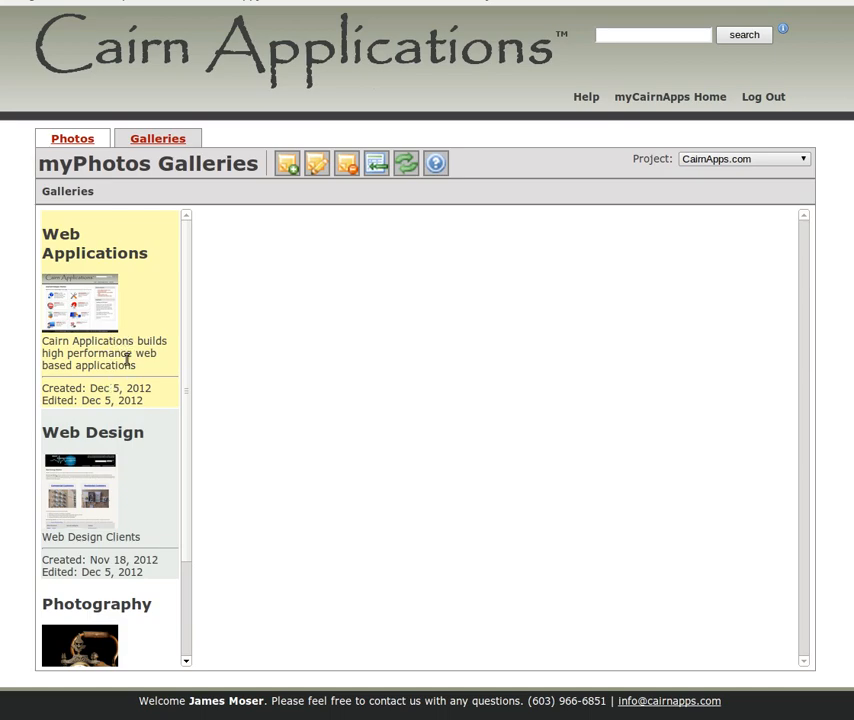
Add the myCairnApps Home screenshot to the Web Applications gallery, then remove it from the gallery again
left_click(130, 318)
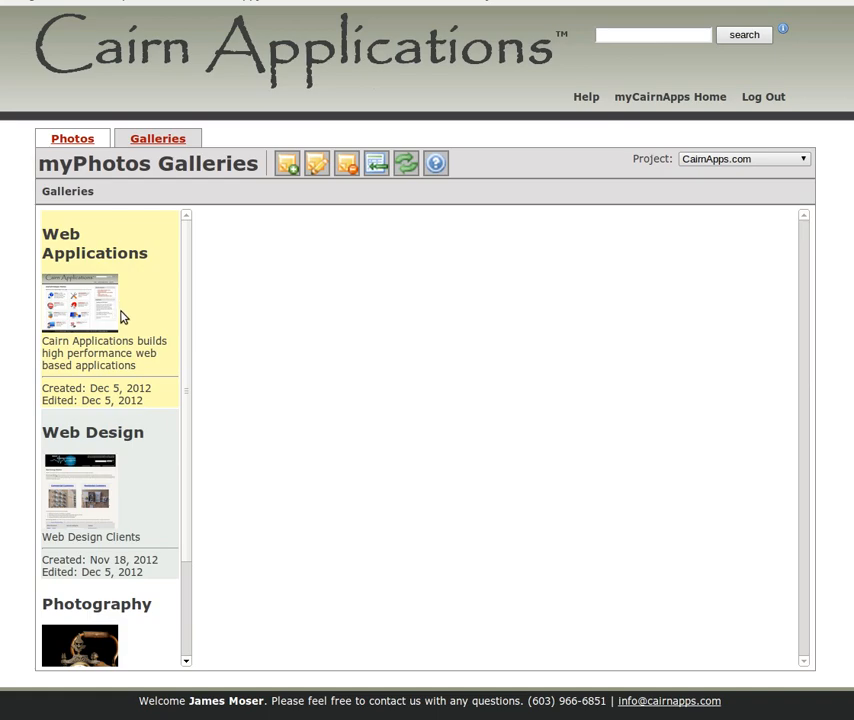
left_click(375, 165)
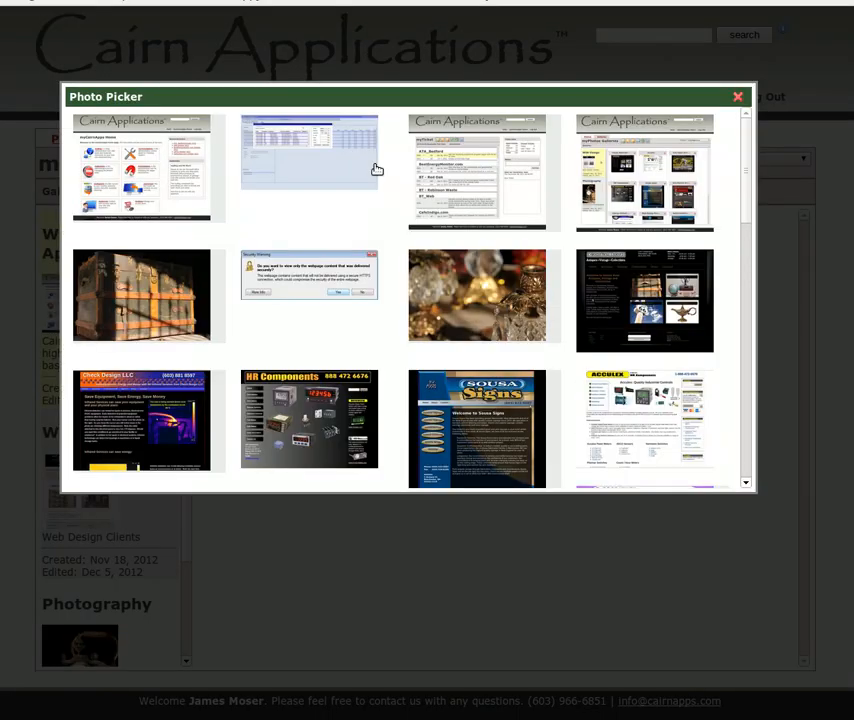
left_click(171, 177)
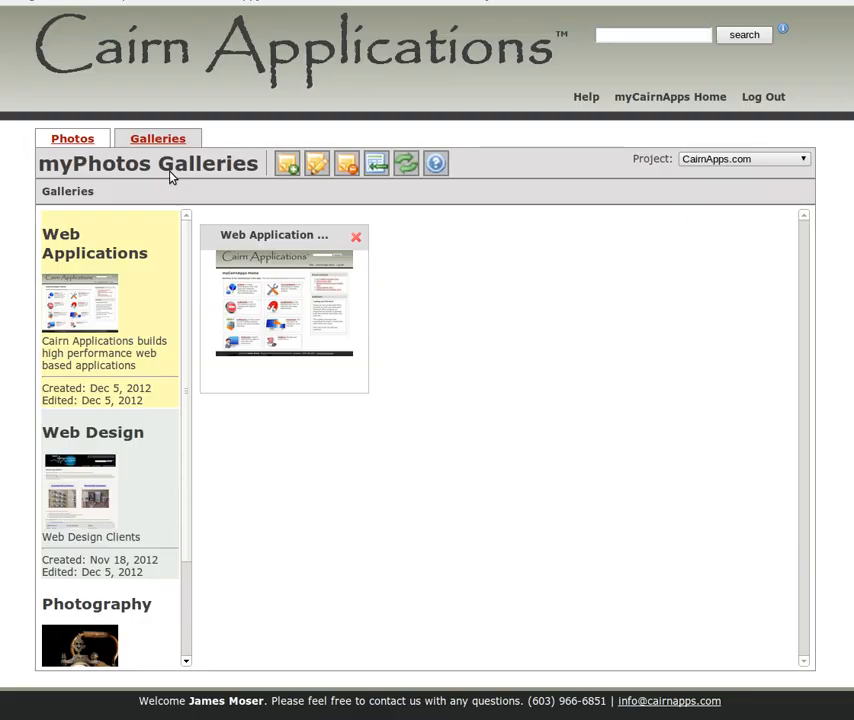
left_click(355, 241)
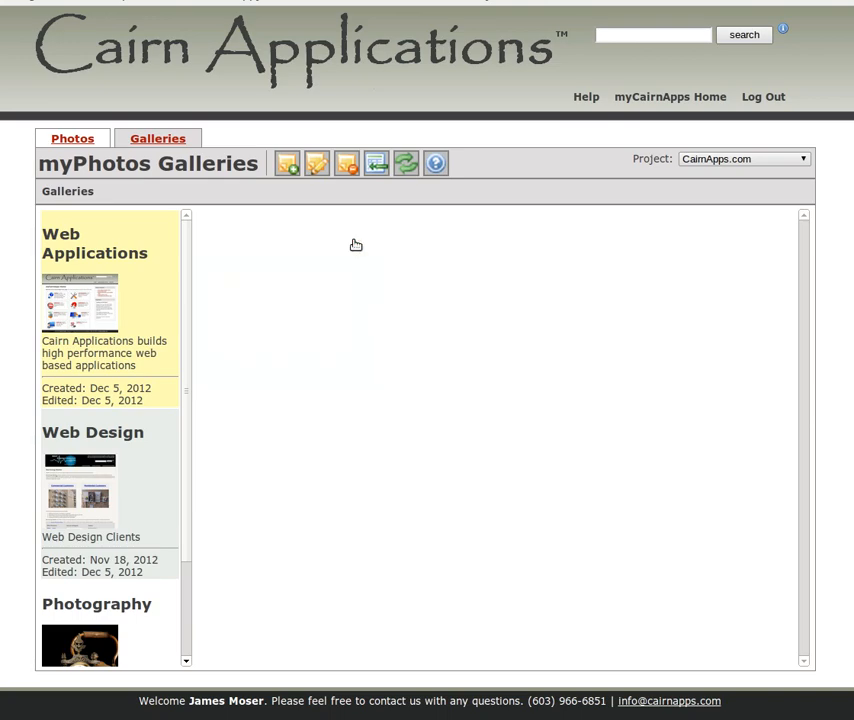
Add the myCairnApps Home, blue Box Tracker, myTicket and myPhotos Galleries screenshots to the Web Applications gallery
left_click(375, 167)
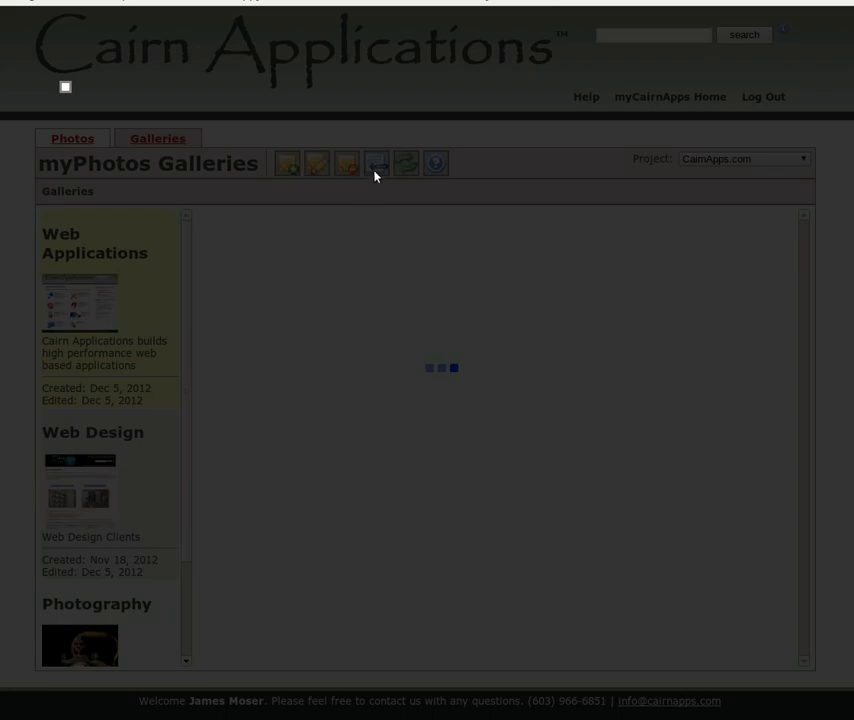
left_click(205, 160)
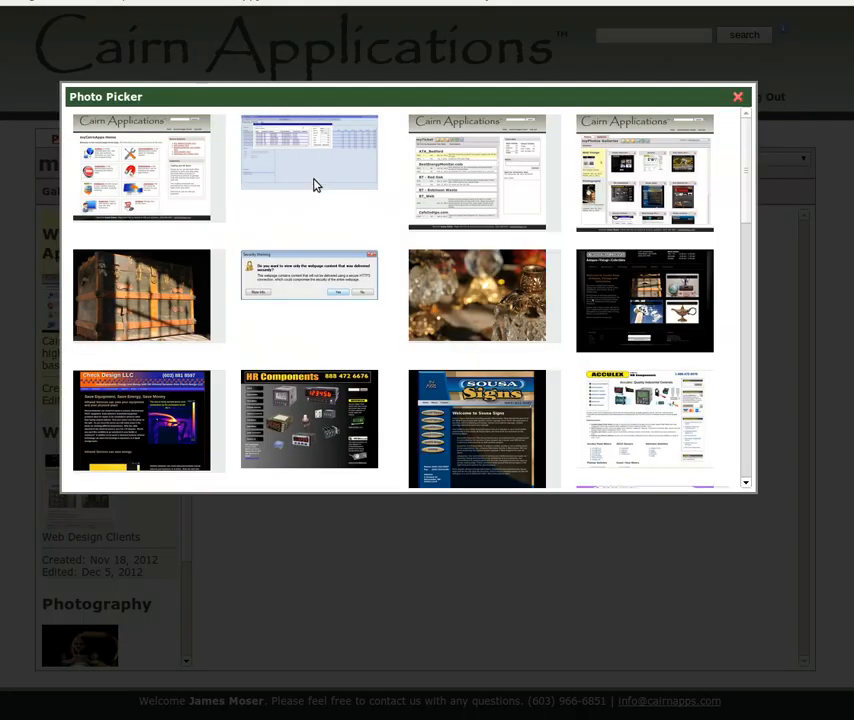
left_click(315, 185)
left_click(377, 172)
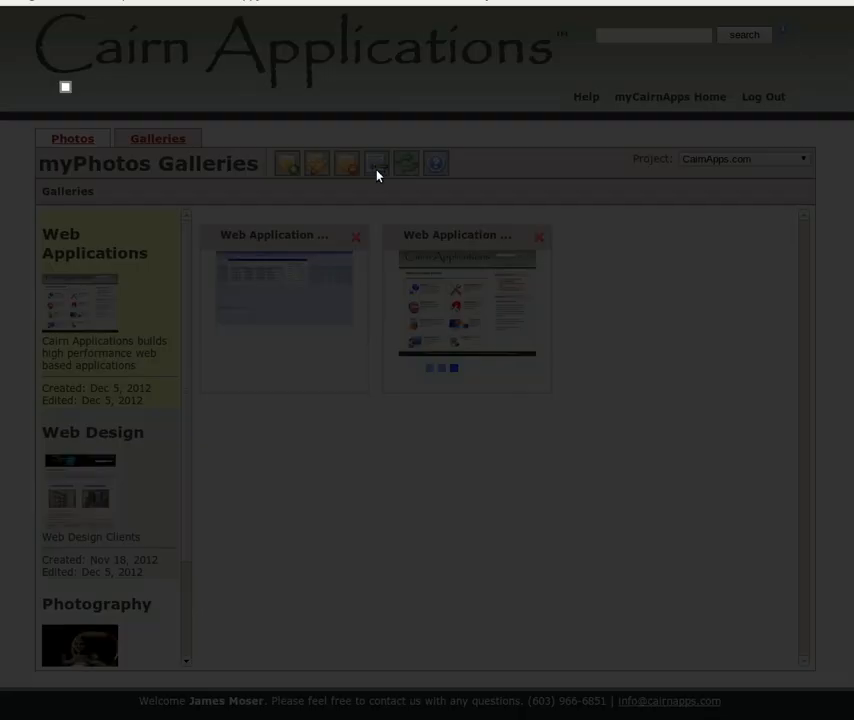
left_click(475, 172)
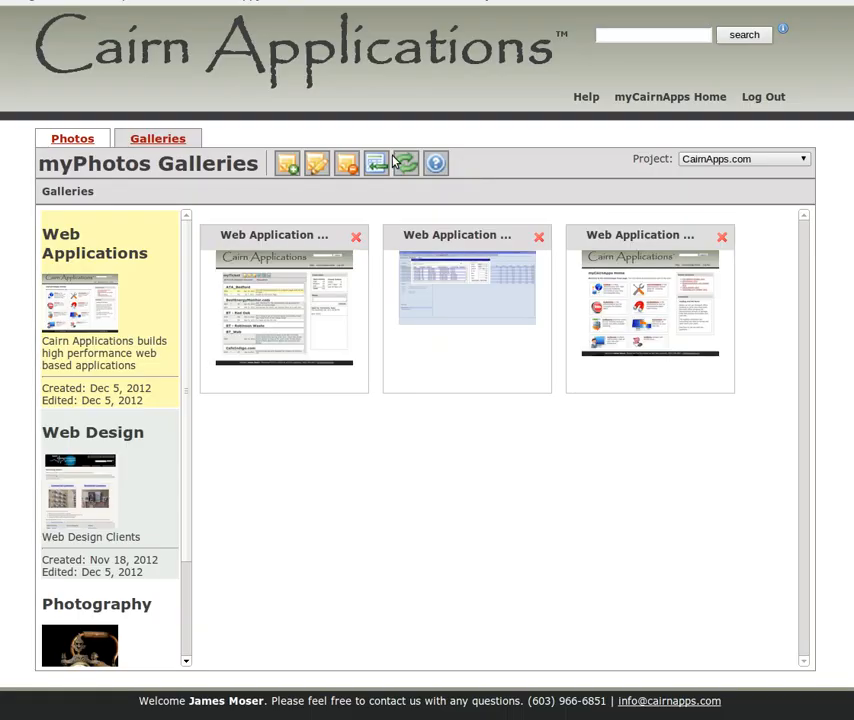
left_click(377, 166)
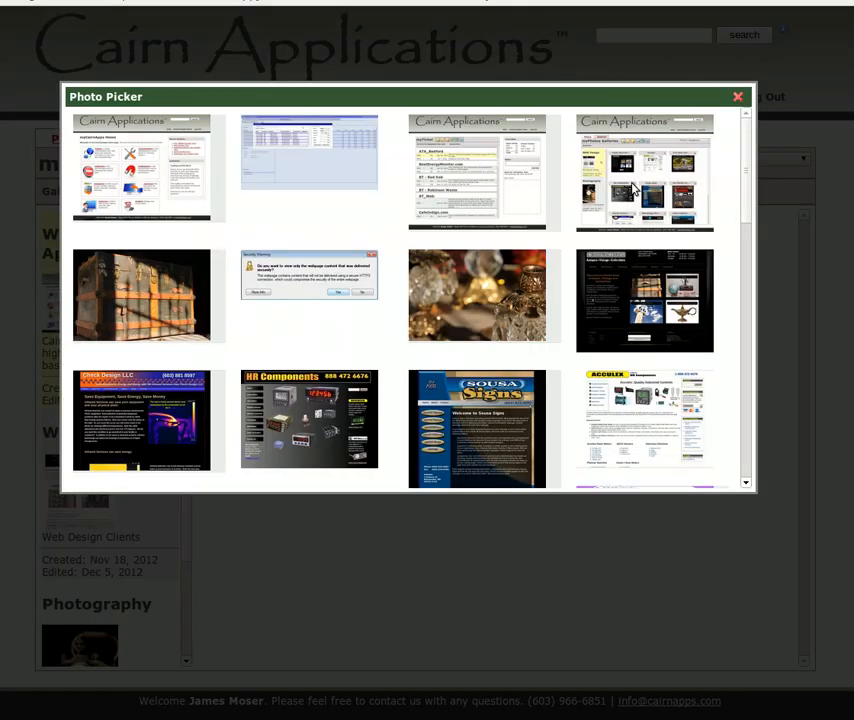
left_click(633, 188)
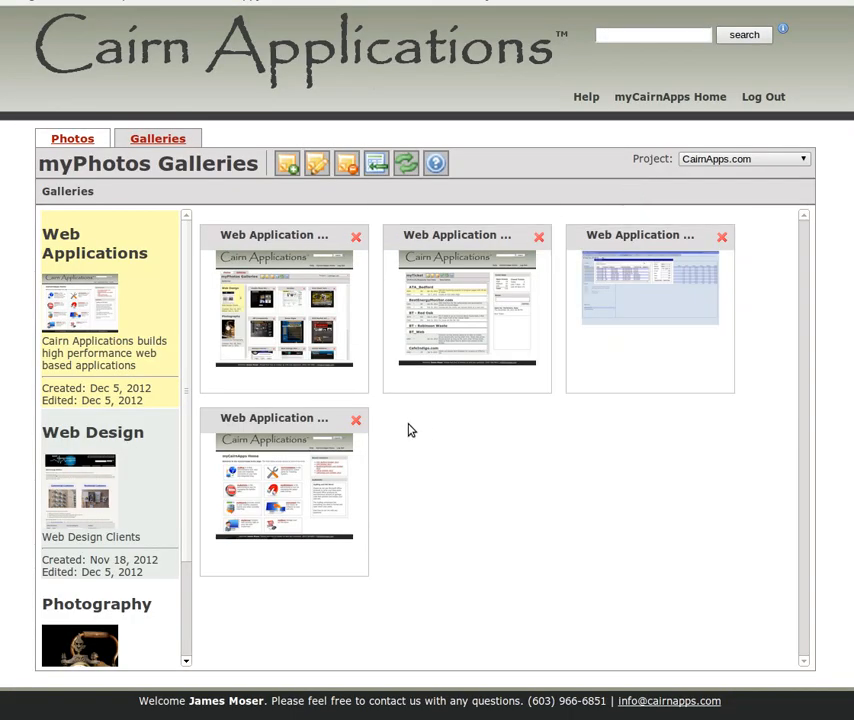
Reorder the gallery photos so myCairnApps Home comes first and the blue Box Tracker screenshot second
mouse_move(312, 429)
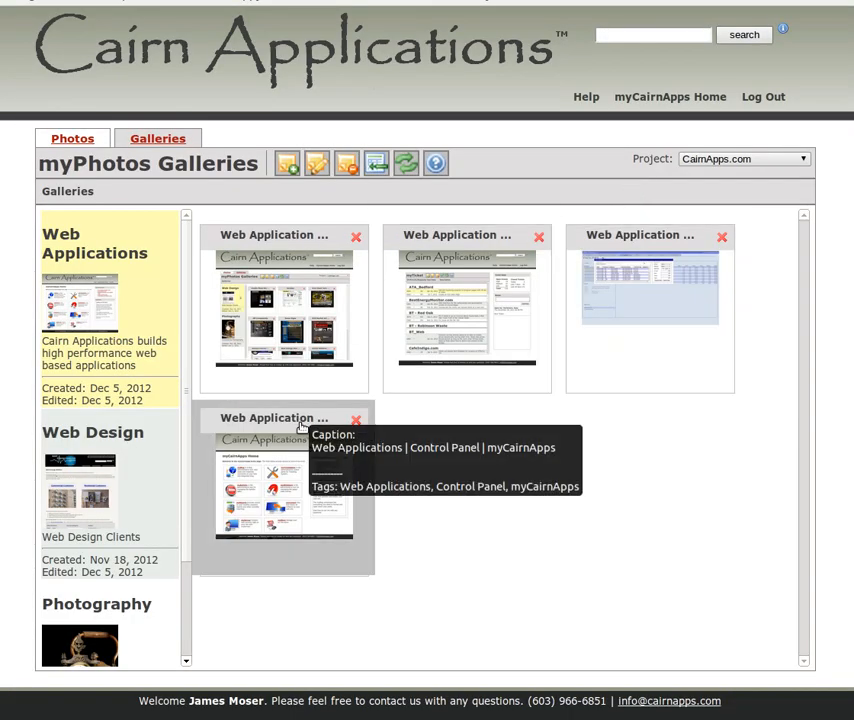
left_click_drag(301, 429, 293, 227)
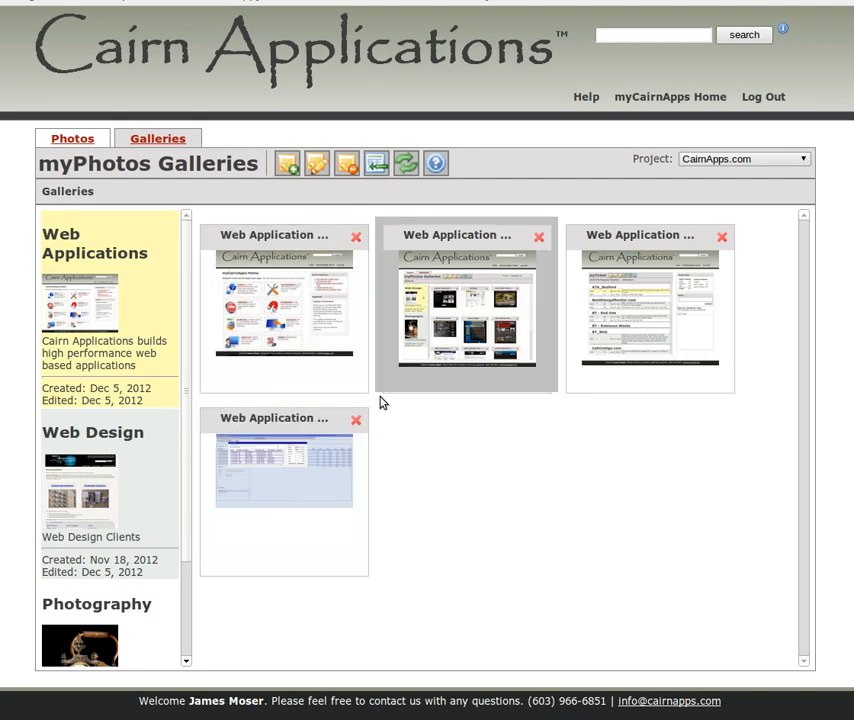
mouse_move(451, 232)
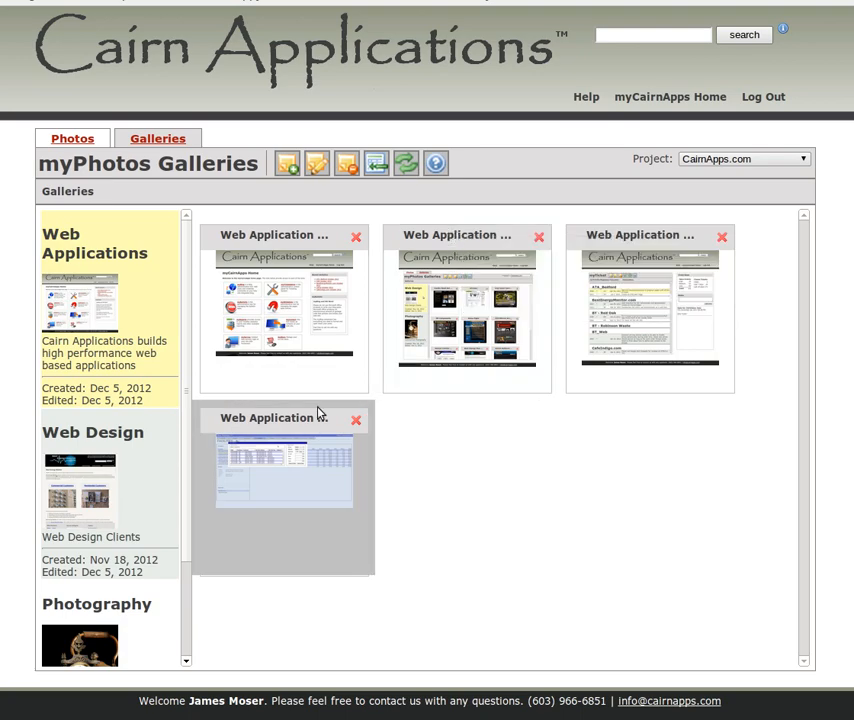
left_click_drag(318, 413, 503, 242)
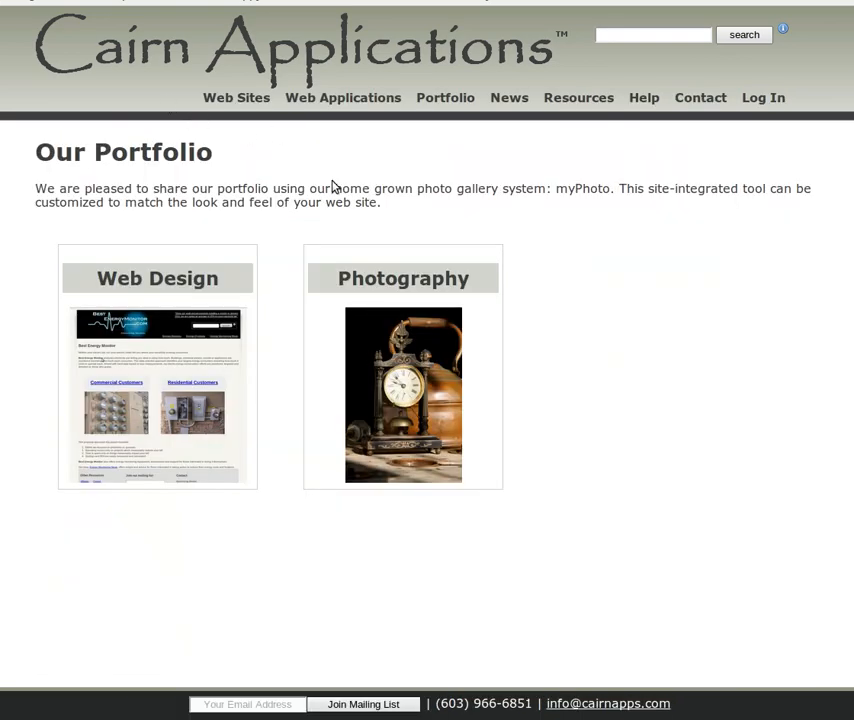
Reload the public Our Portfolio page and browse the photos of the Web Applications gallery, returning to the gallery overview
key("F5")
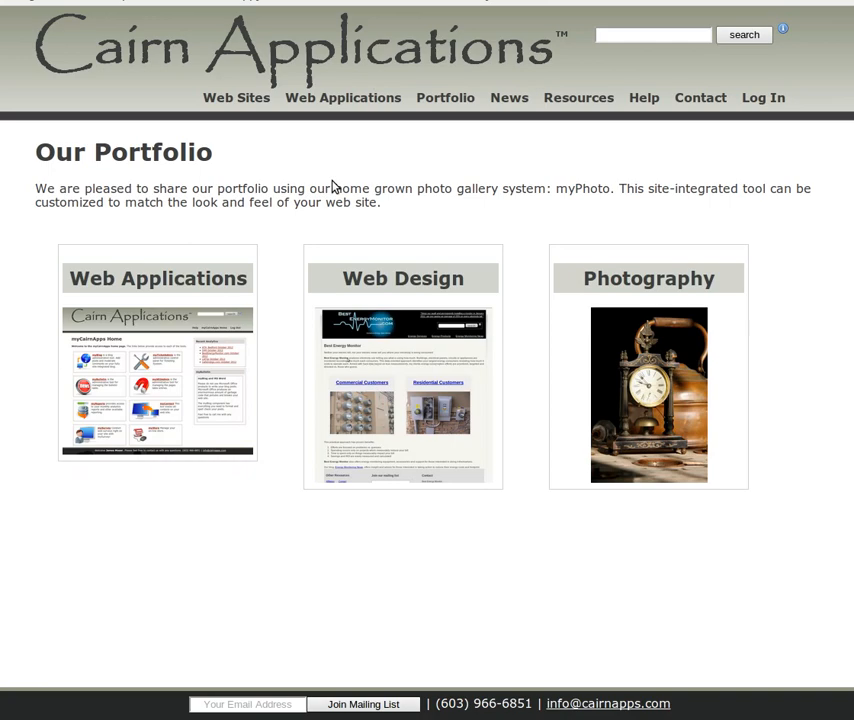
left_click(138, 292)
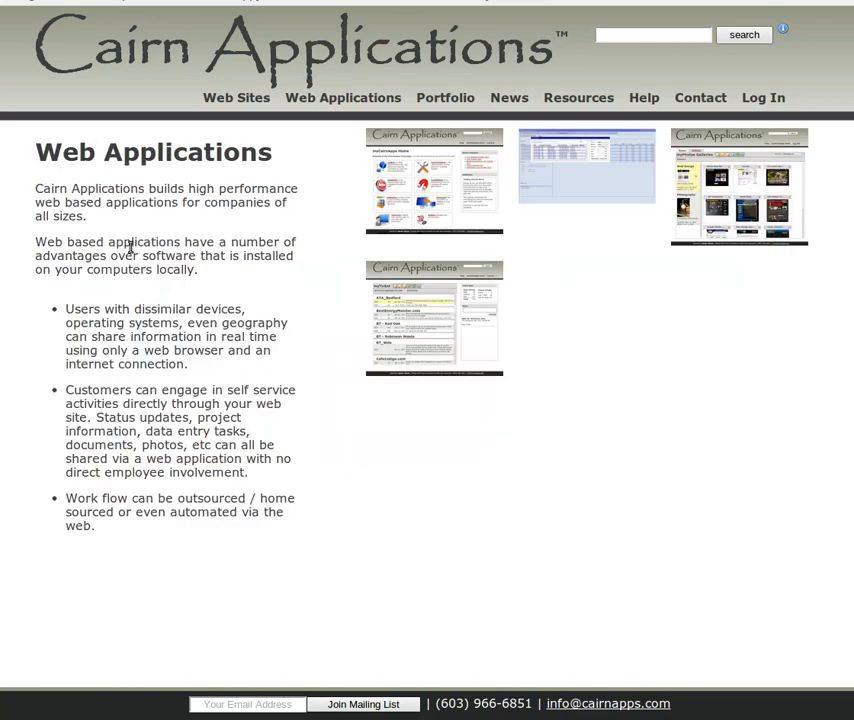
left_click(462, 177)
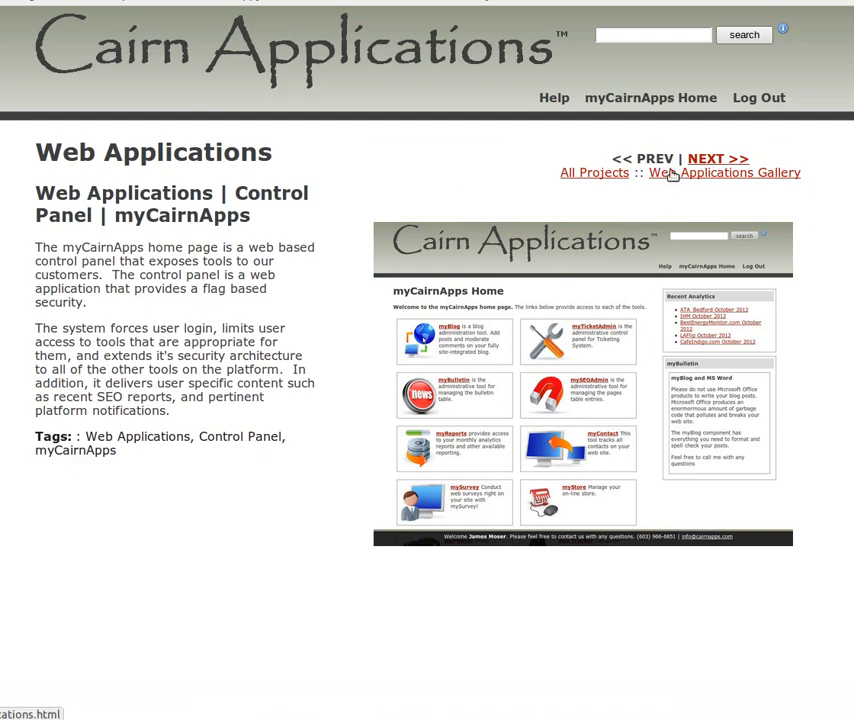
left_click(700, 158)
left_click(702, 158)
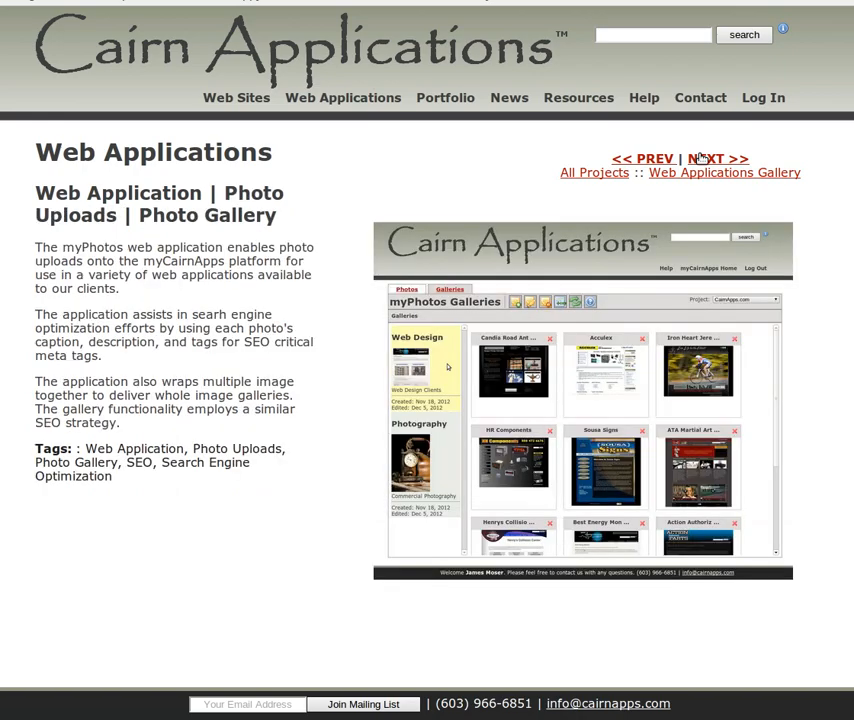
left_click(701, 158)
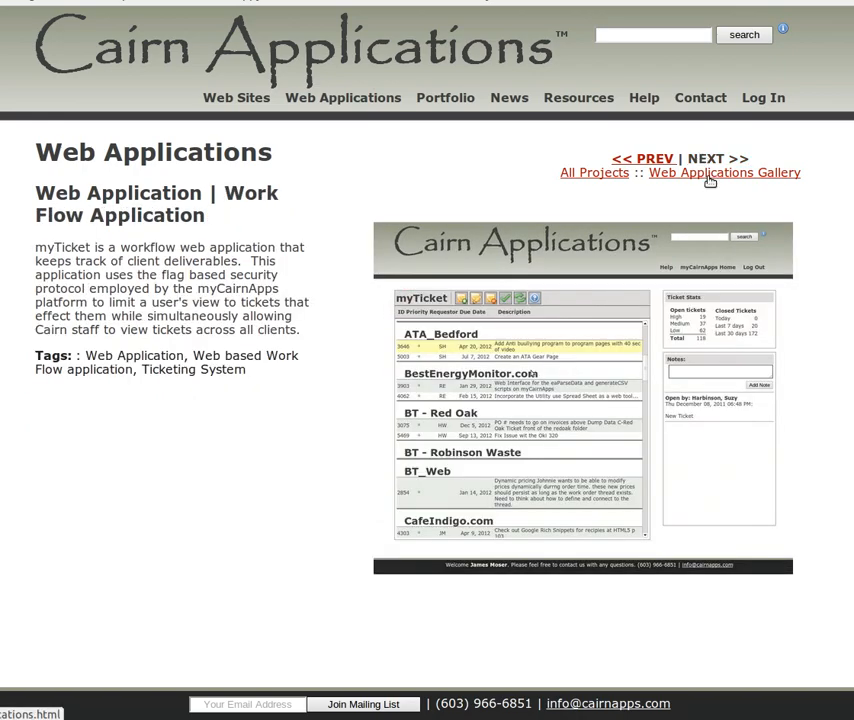
left_click(710, 174)
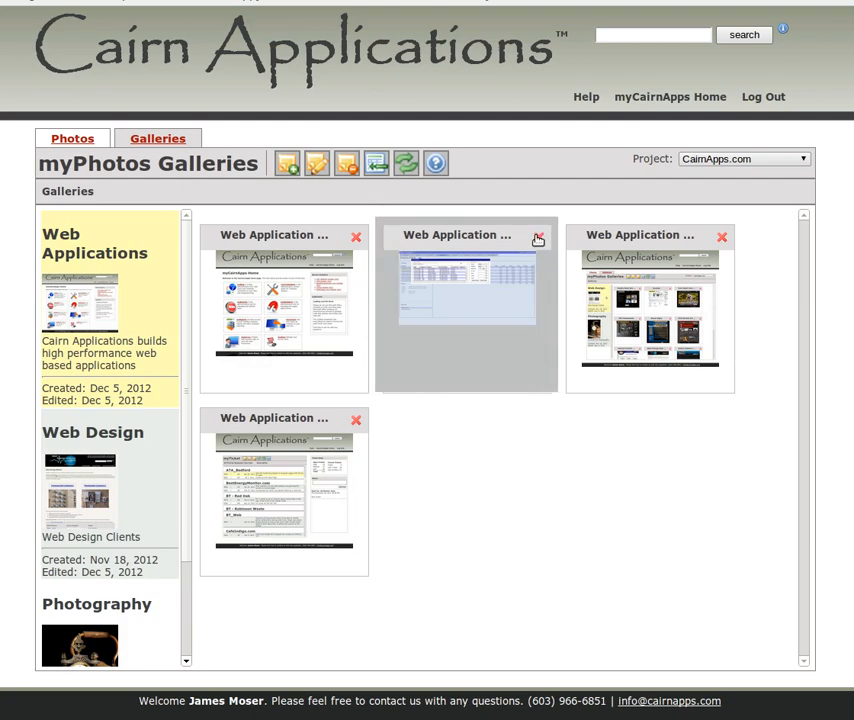
Remove the blue Box Tracker screenshot from the Web Applications gallery and reload the public gallery page
left_click_drag(477, 244, 462, 257)
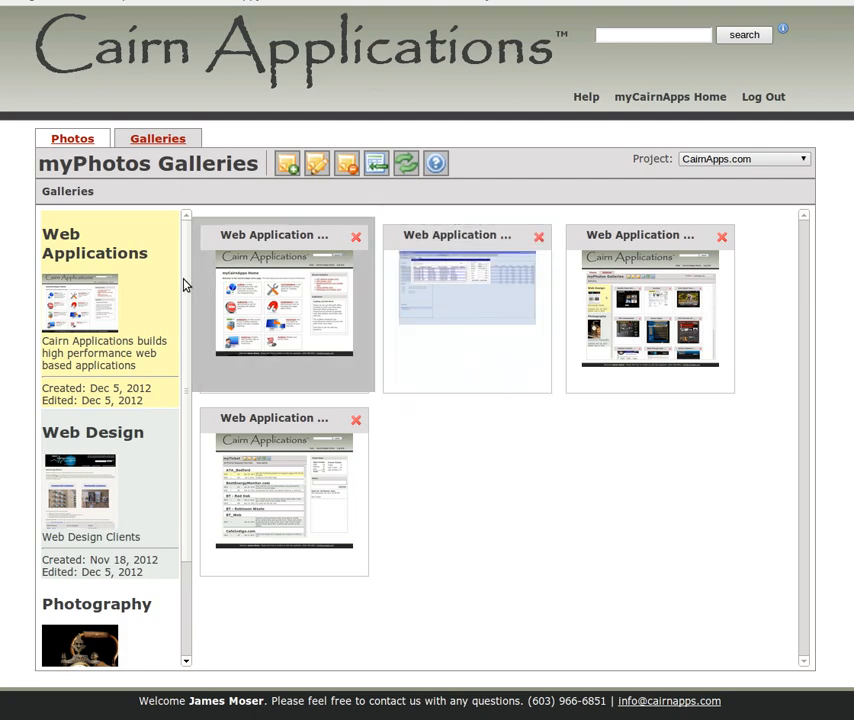
left_click(540, 238)
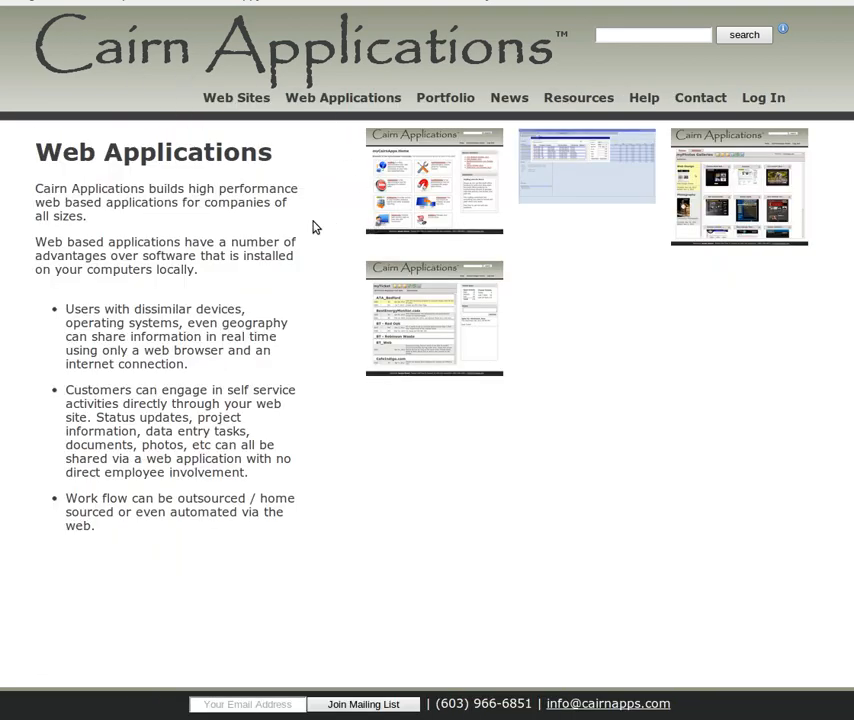
key("F5")
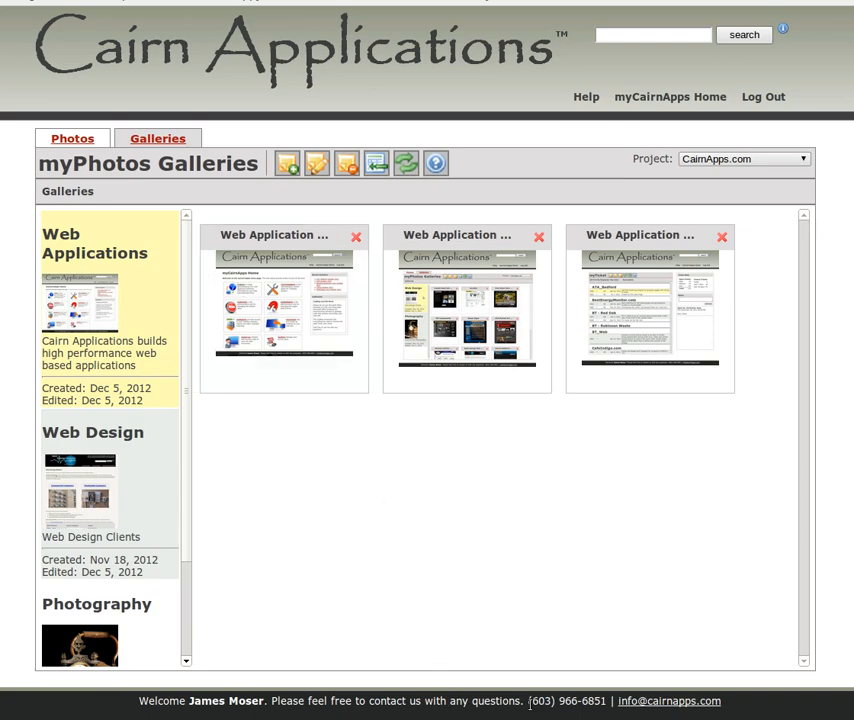
left_click_drag(530, 705, 611, 702)
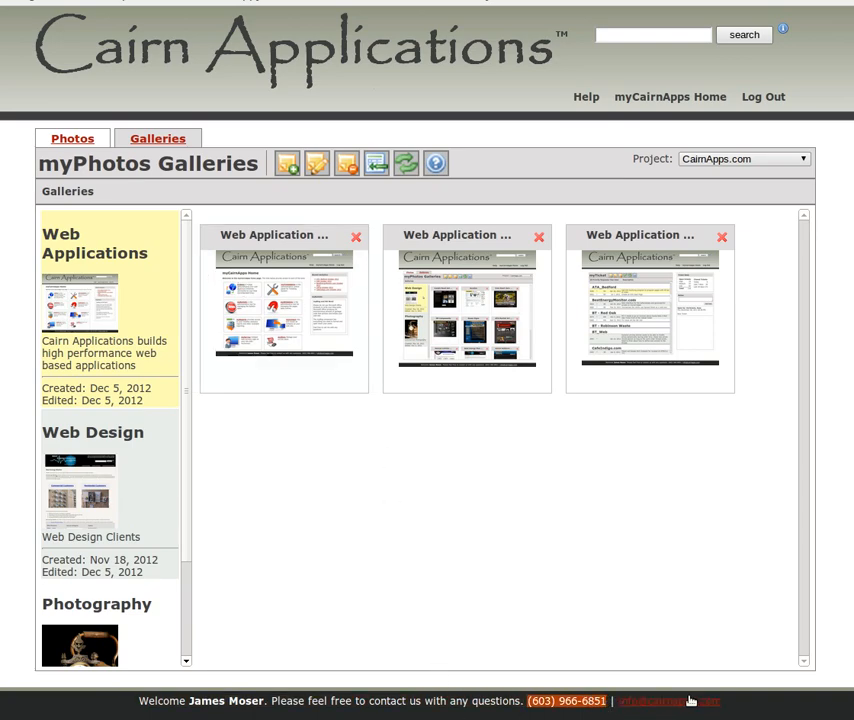